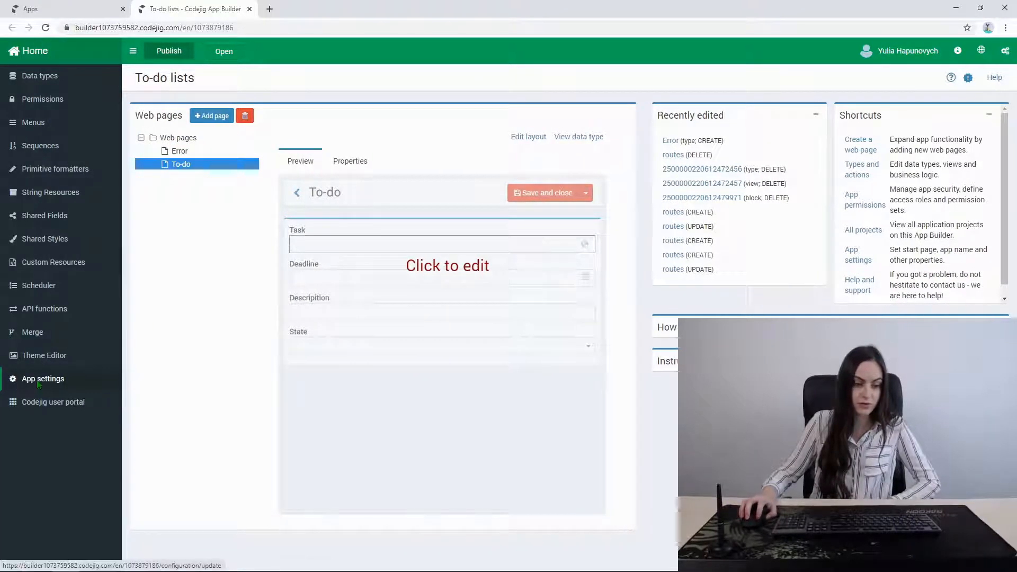
Start a new route in the app settings with action Create new, type name Error and view Error
left_click(38, 382)
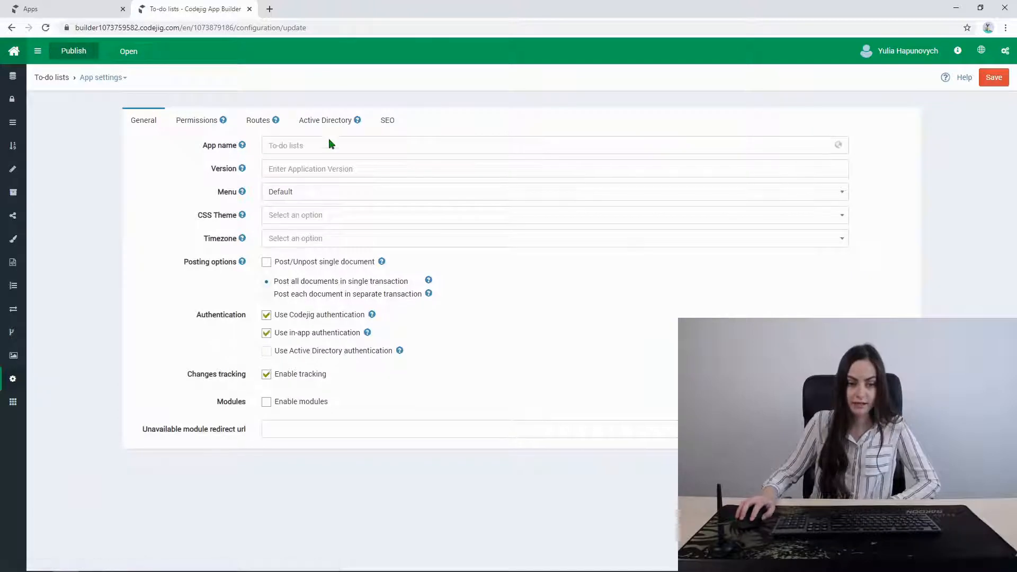
left_click(262, 125)
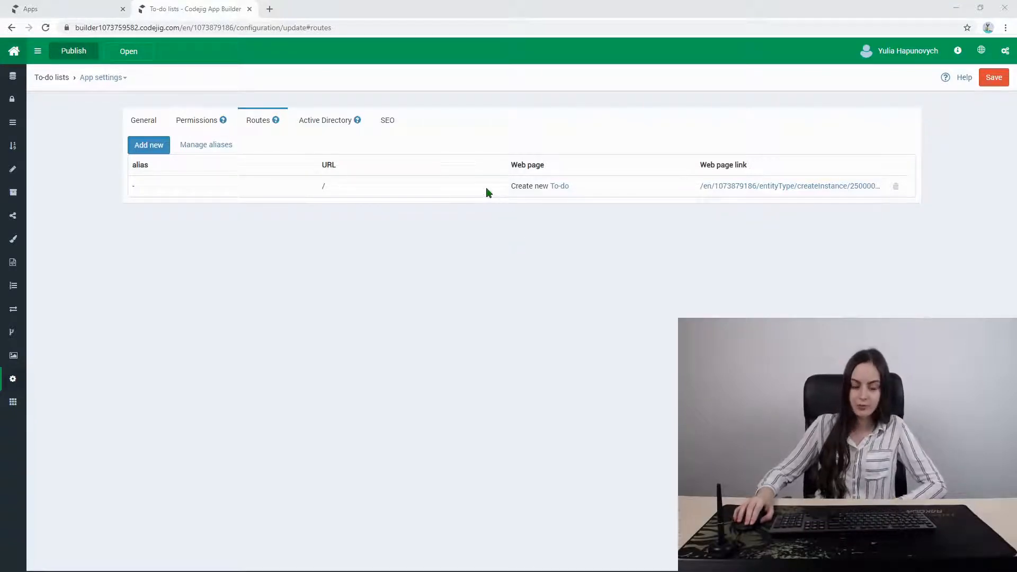
left_click(159, 150)
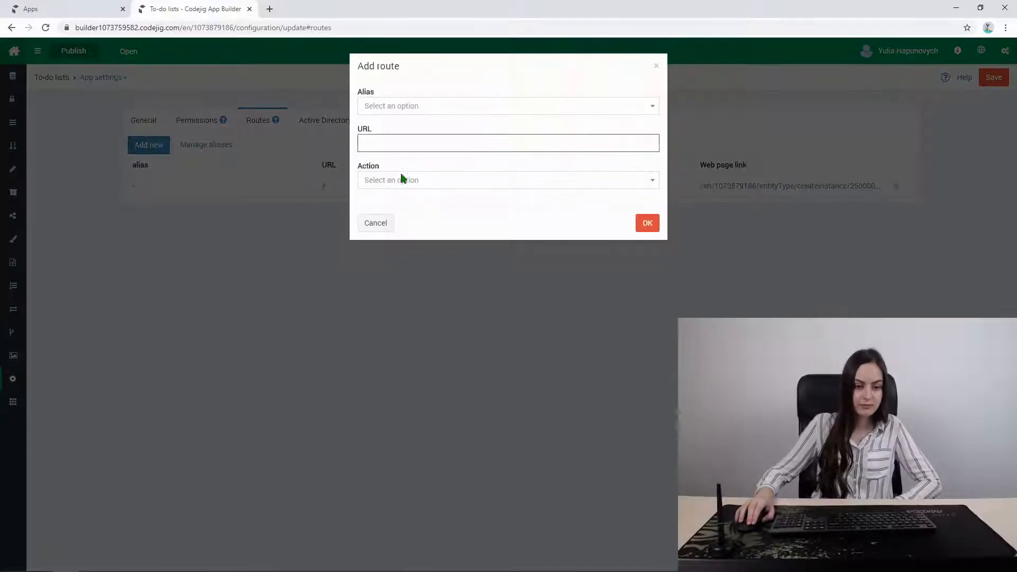
left_click(401, 179)
left_click(410, 214)
left_click(400, 222)
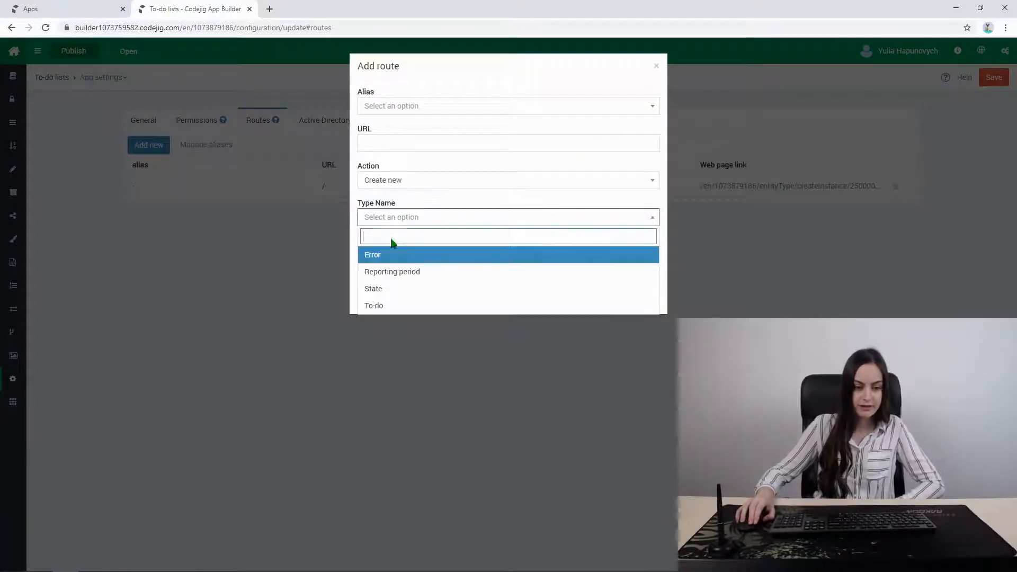
left_click(387, 248)
left_click(388, 253)
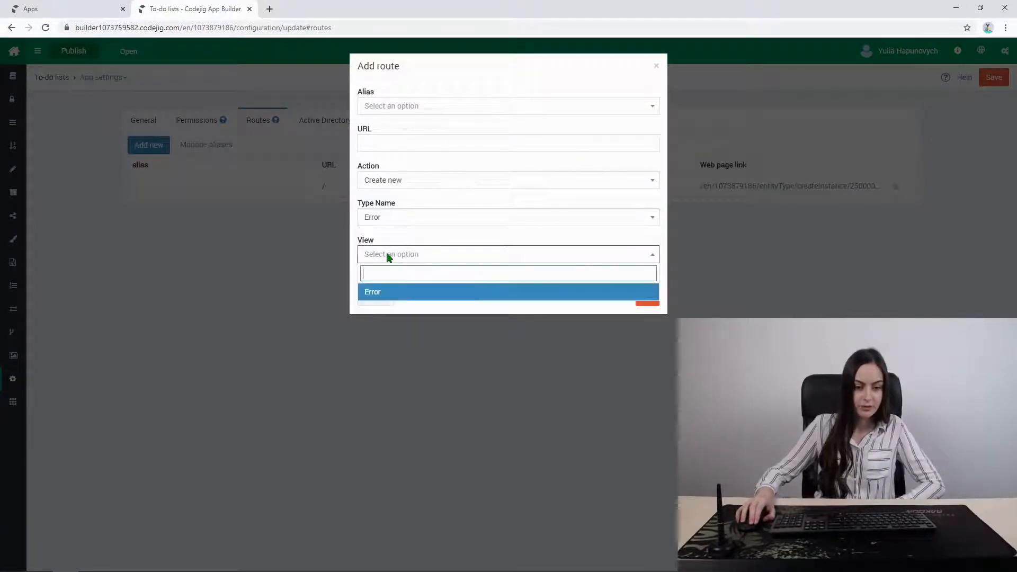
left_click(398, 294)
Set the new route's URL to "unavailable", add the route and save the app settings
left_click(396, 148)
type("un")
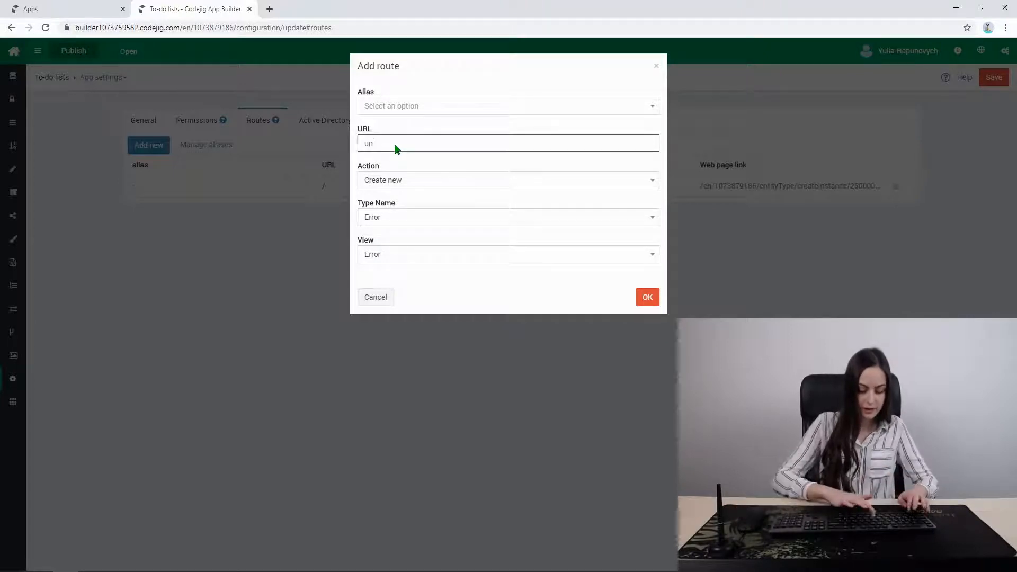
type("availbale")
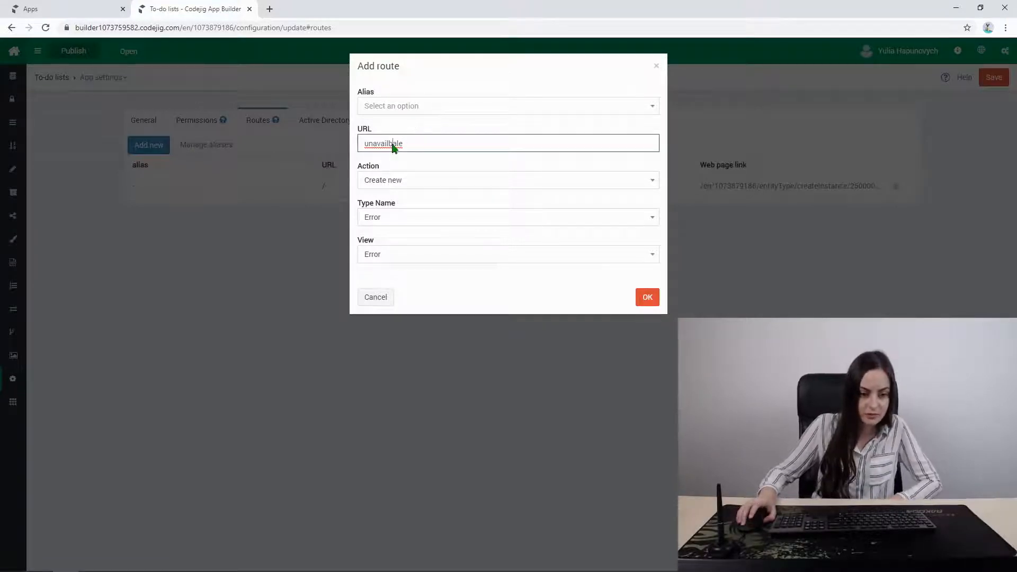
right_click(394, 145)
left_click(407, 154)
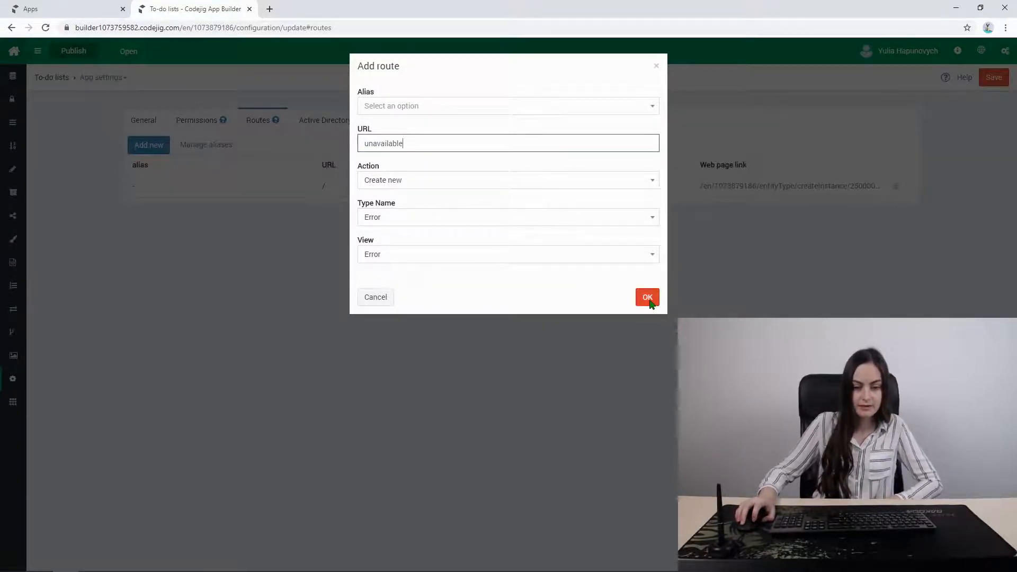
left_click(652, 298)
left_click(998, 83)
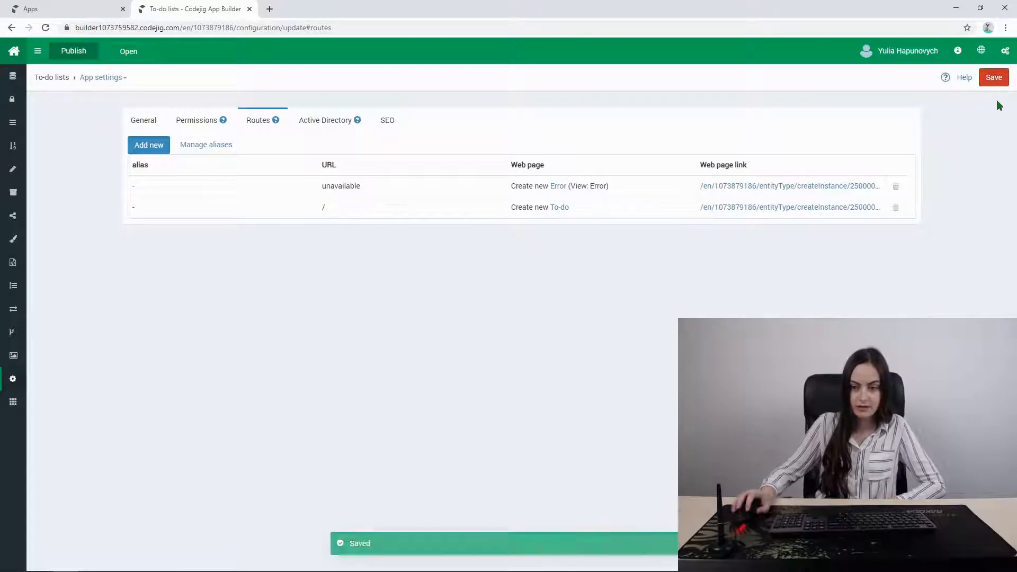
Publish the app changes and open the running To-do lists app
left_click(59, 52)
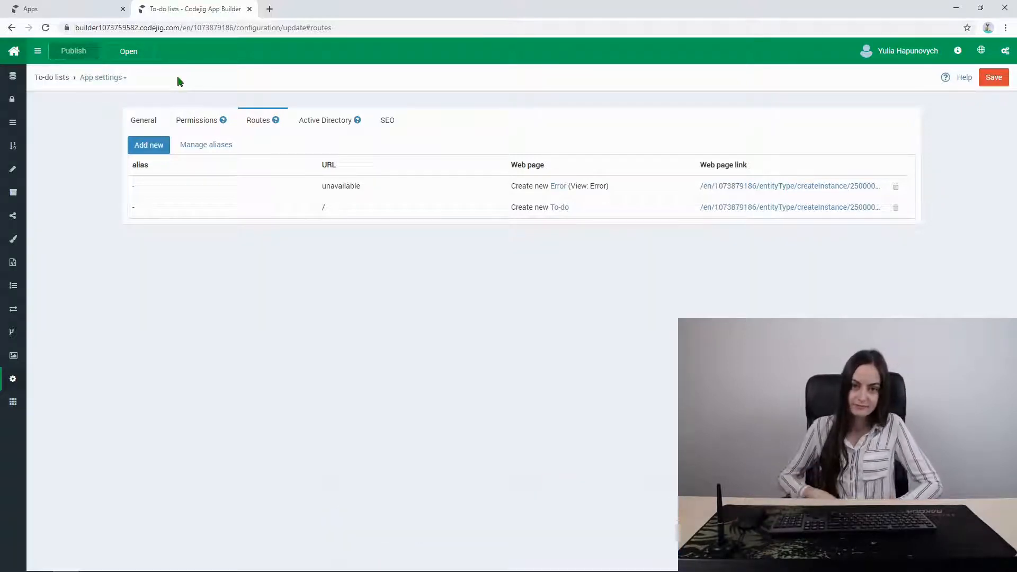
left_click(117, 55)
left_click(126, 74)
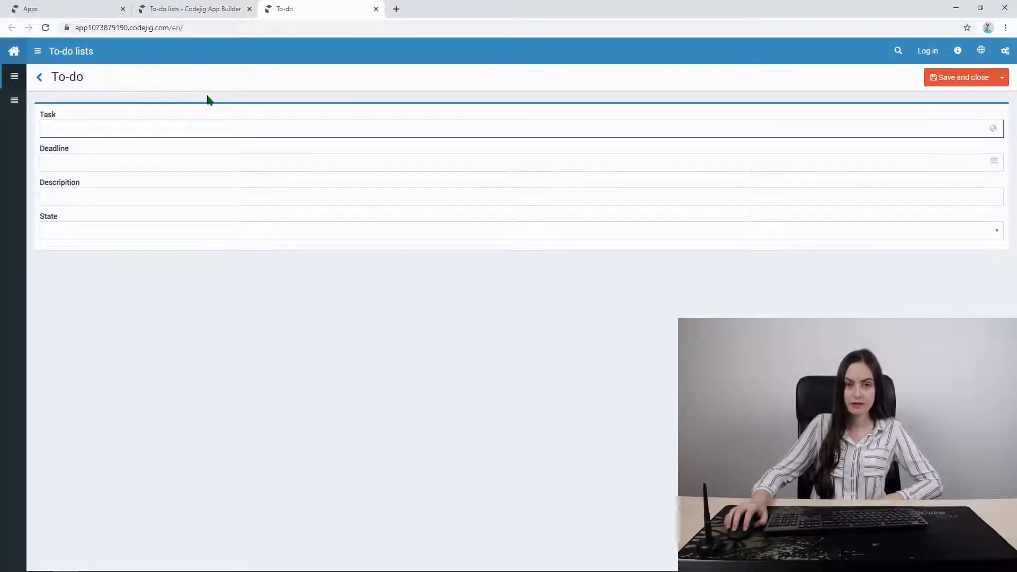
Load the Error page in the running app by adding "unavailable" after /en/ in its web address
left_click(207, 32)
left_click(218, 30)
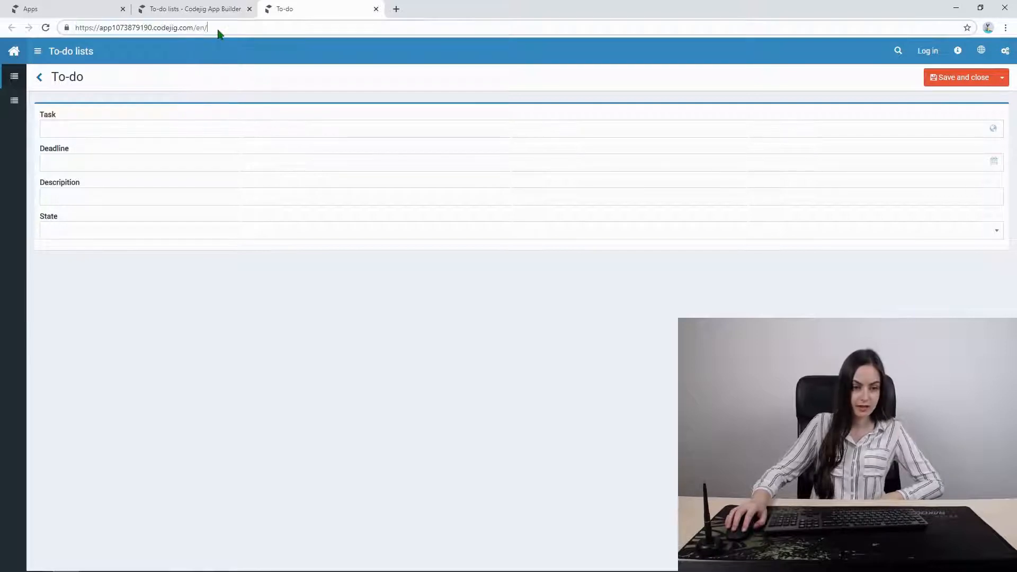
type("un")
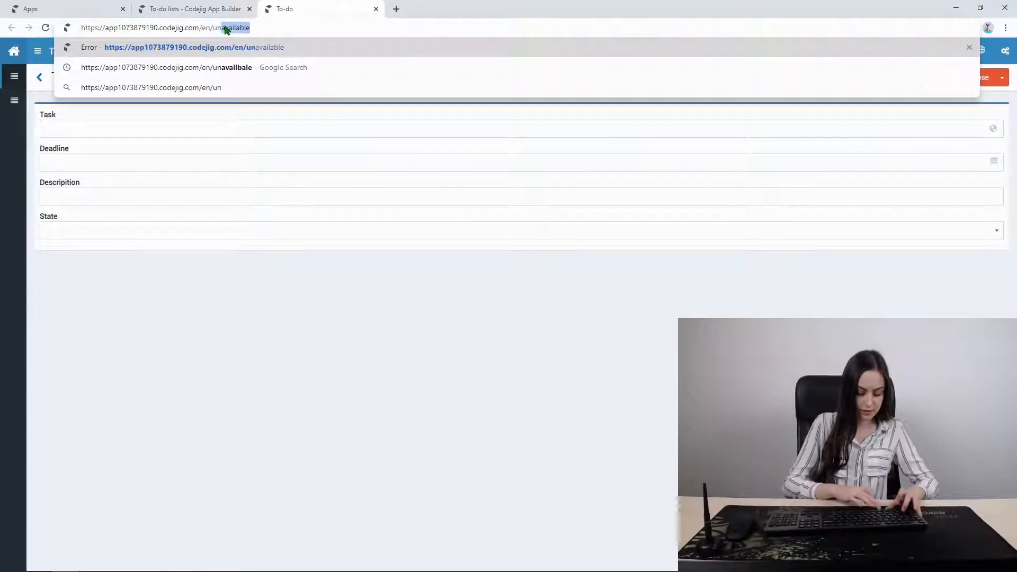
type("ava")
key("Right")
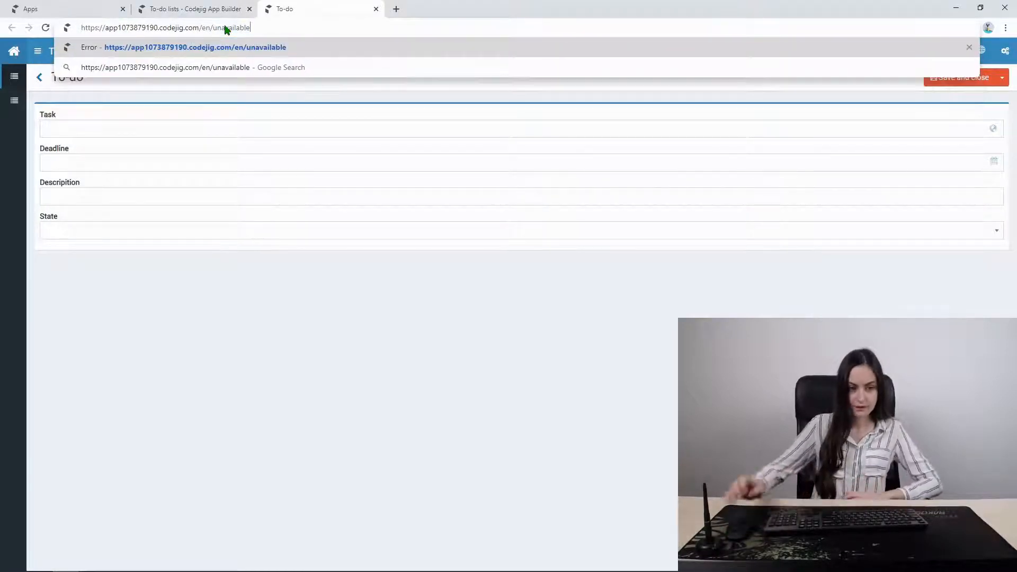
key("Return")
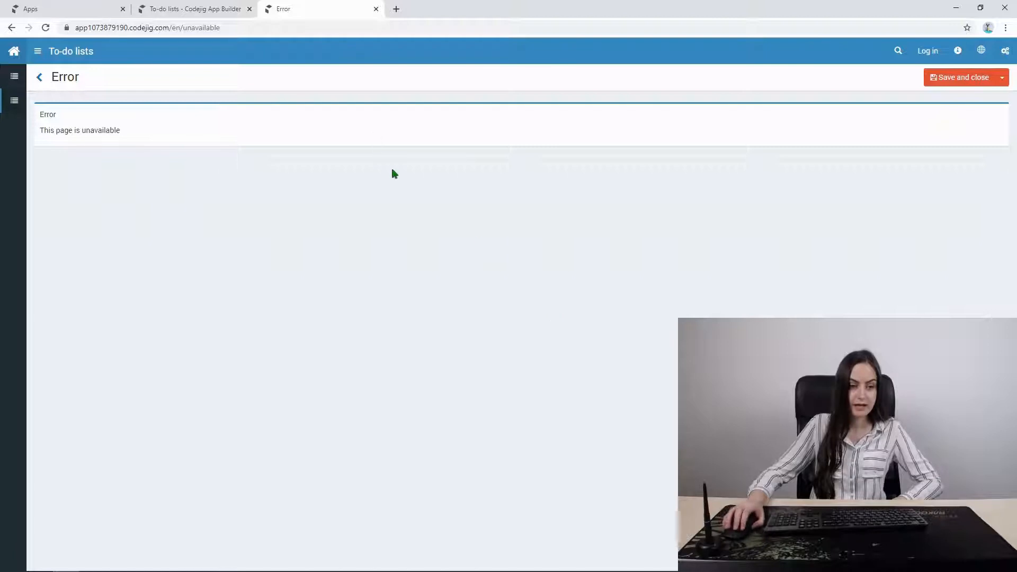
left_click(95, 30)
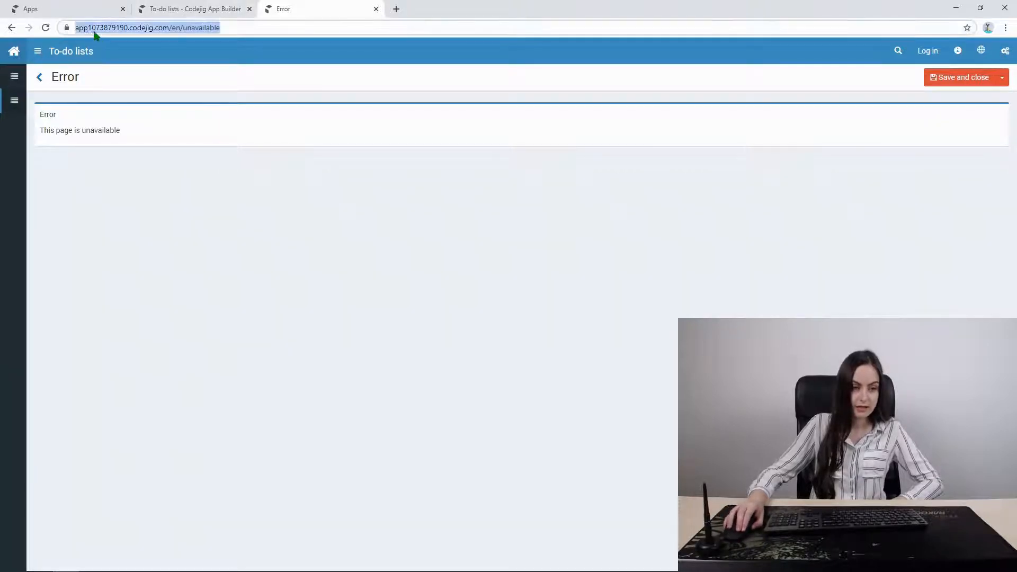
left_click(80, 30)
left_click(101, 30)
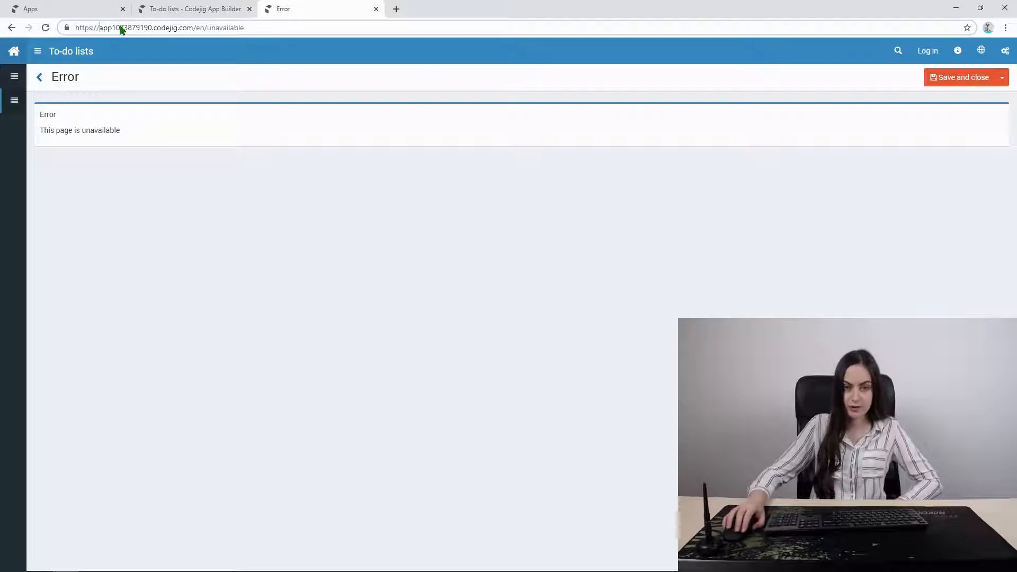
Go back to the app builder, open alias management and select the To-do lists app and its instance
left_click(187, 8)
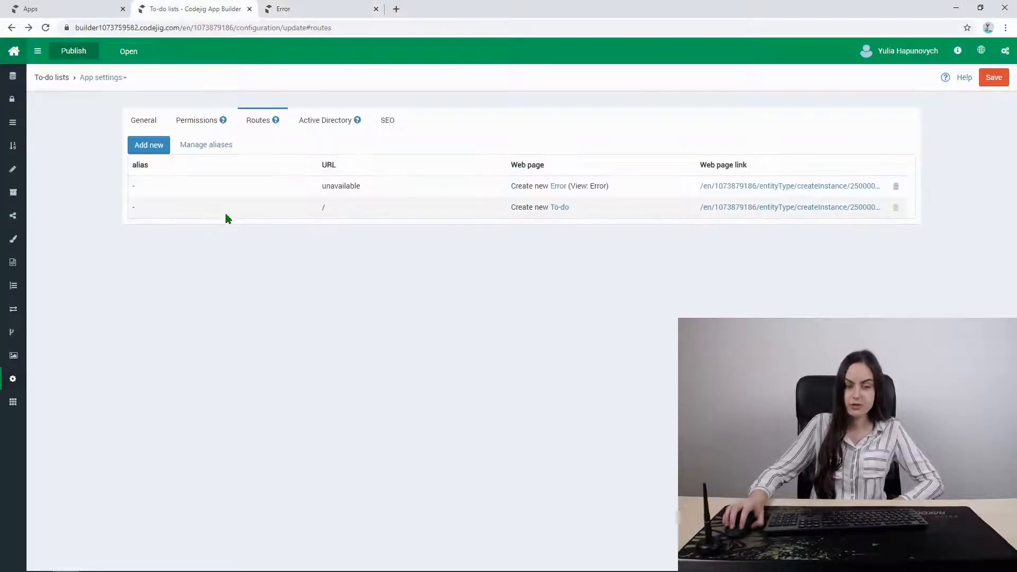
left_click(222, 146)
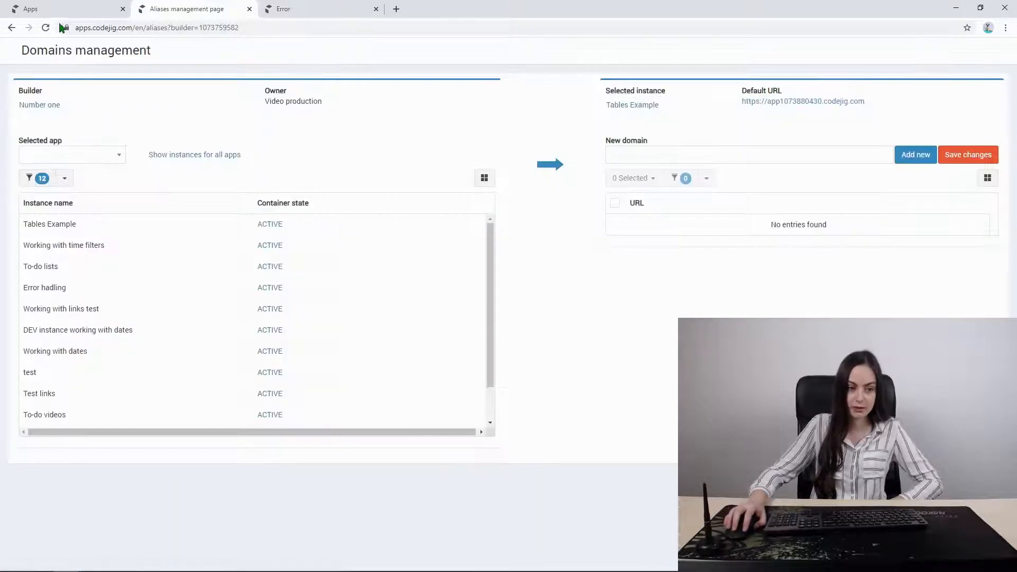
left_click(100, 157)
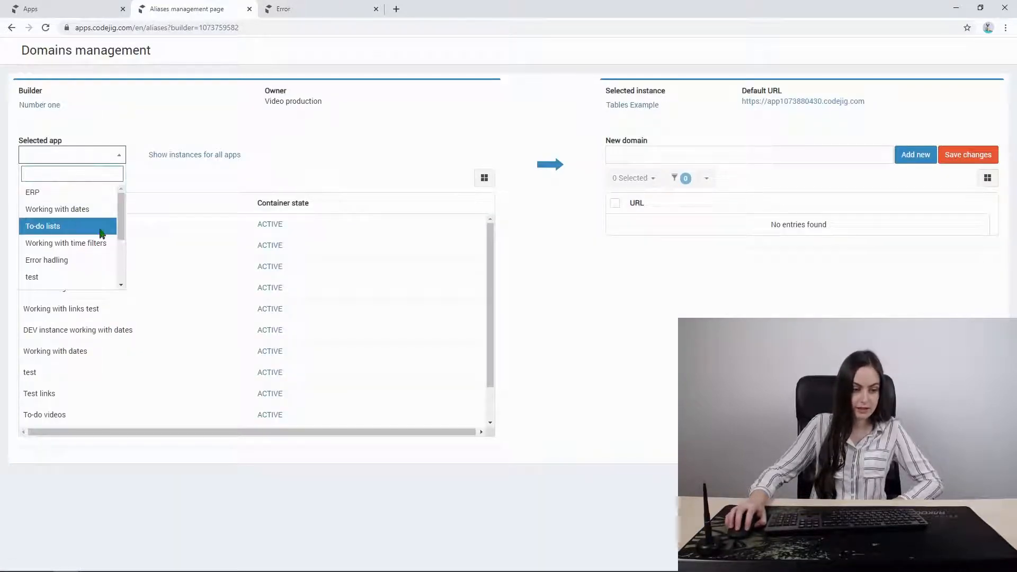
left_click(96, 231)
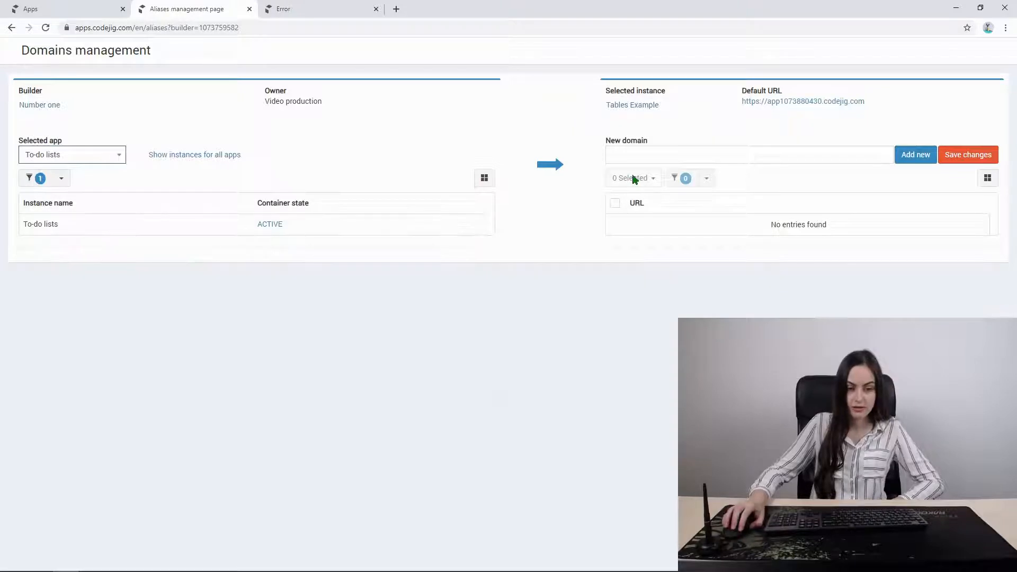
left_click(132, 224)
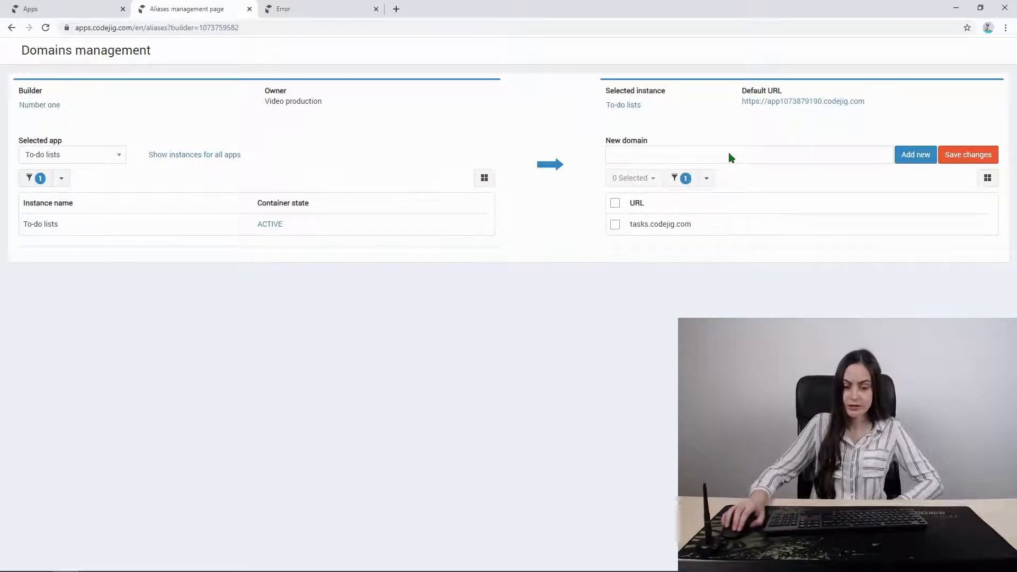
Add the new domain todoes.codejig.com to the To-do lists instance and save the changes
left_click(718, 157)
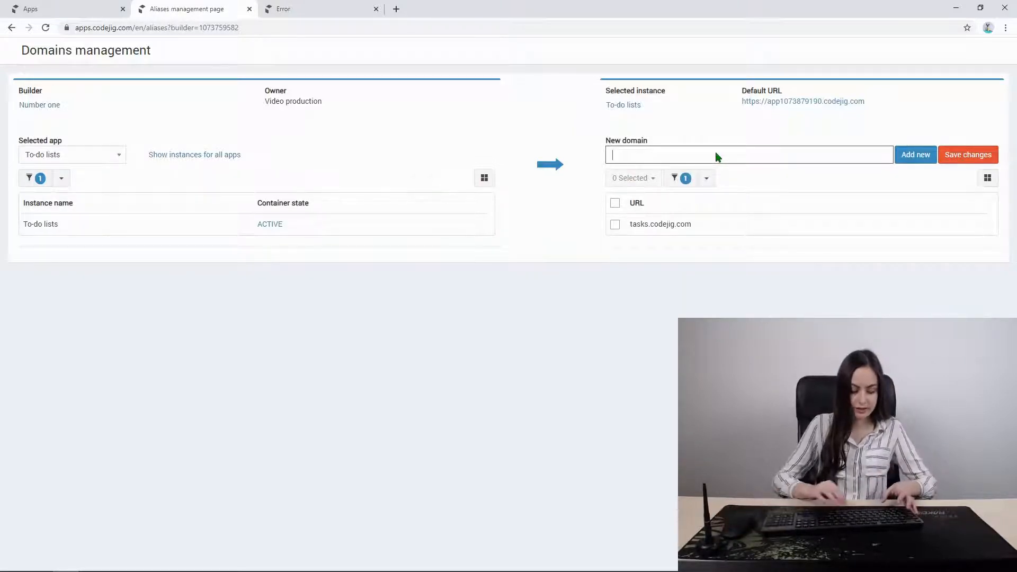
type("tod")
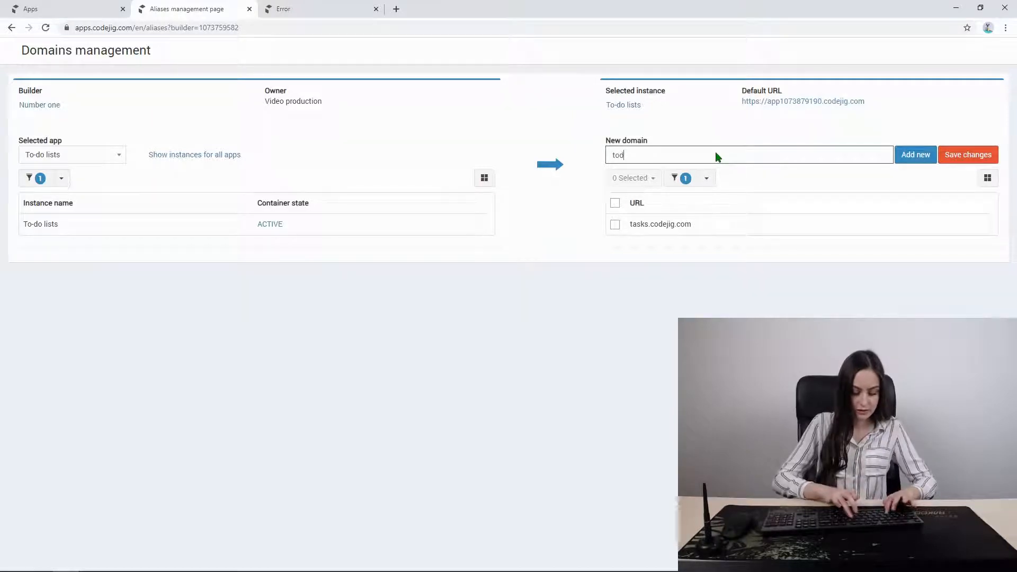
type("oes.code")
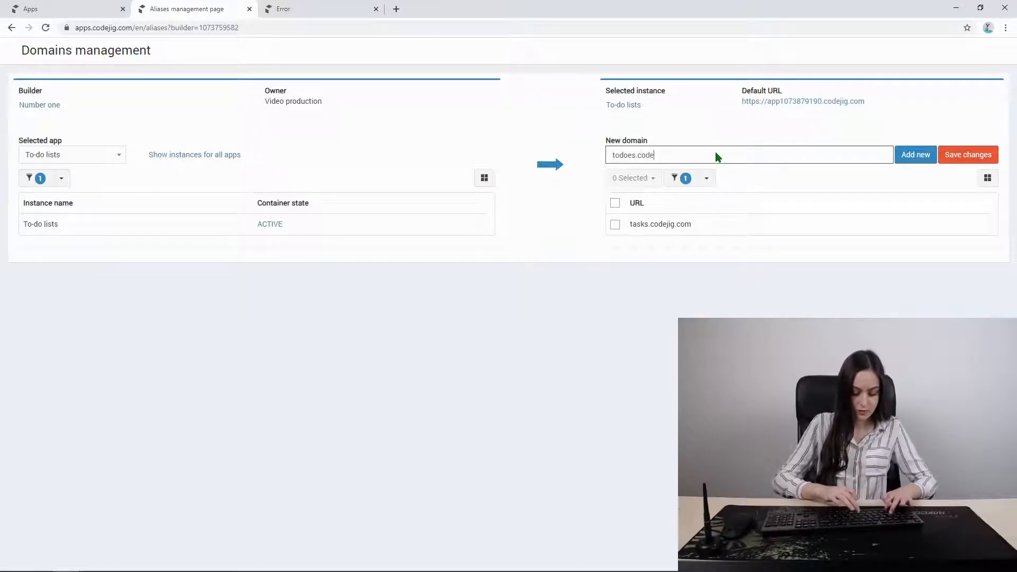
type("jig.com")
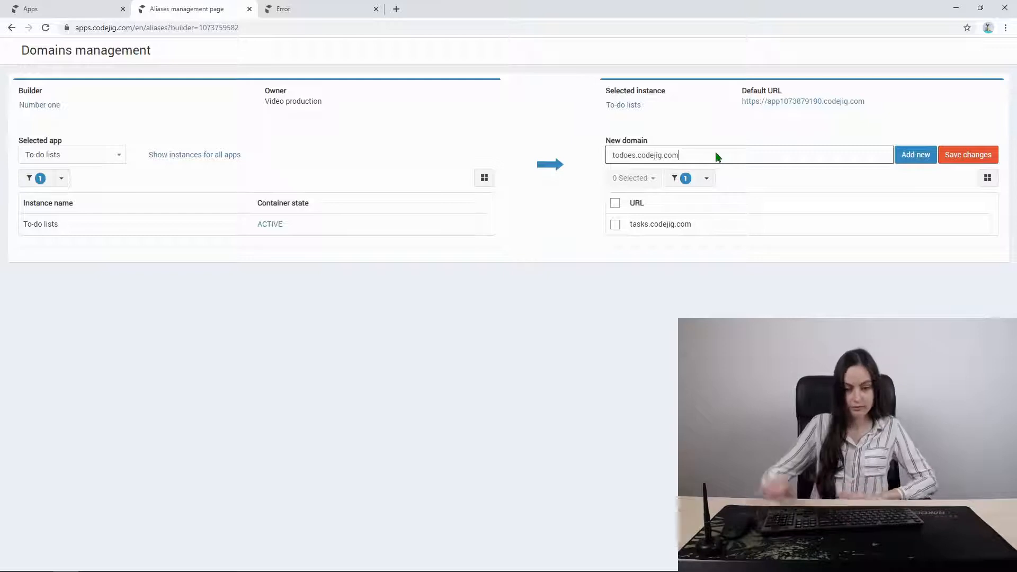
left_click(912, 161)
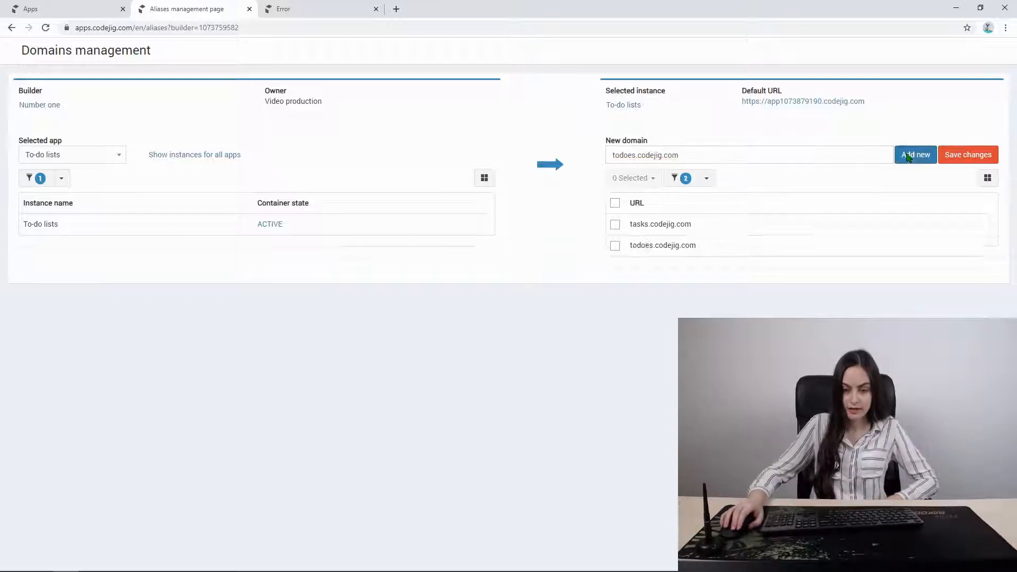
left_click(954, 159)
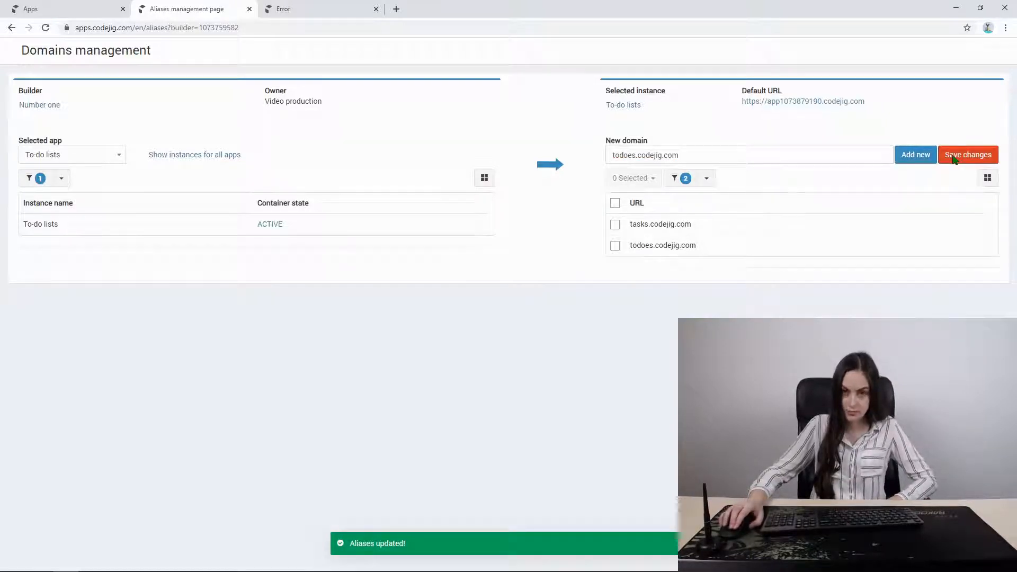
Try to add a custom .tech domain based on the owner's surname to the To-do lists instance and save the changes
triple_click(738, 154)
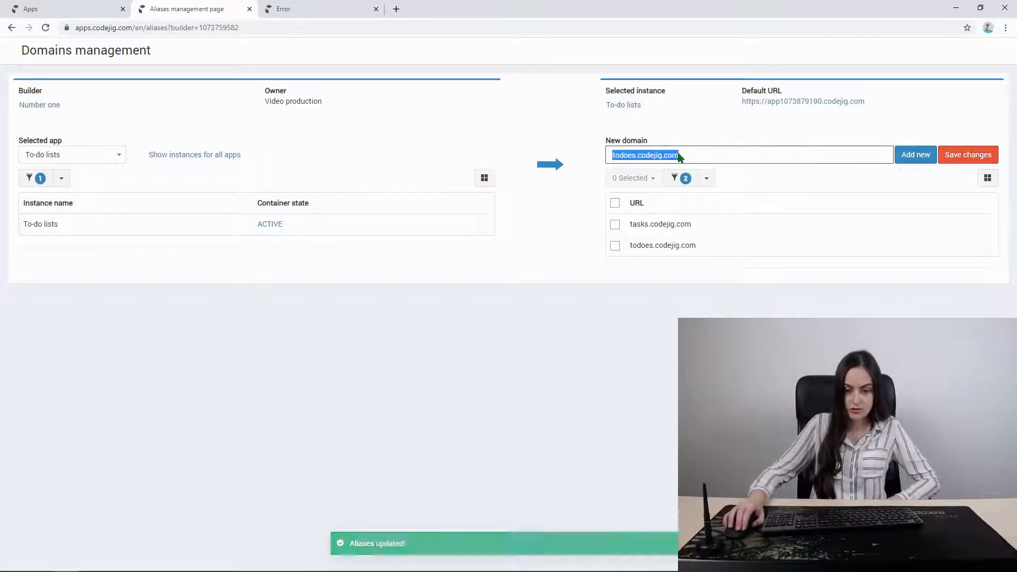
key("BackSpace")
type("gapun")
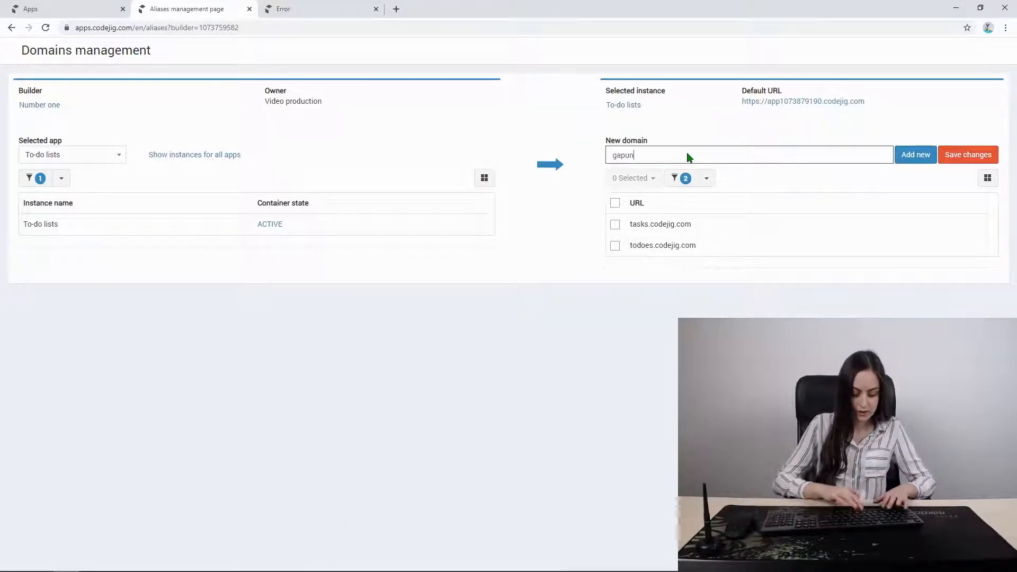
type("ovych.t")
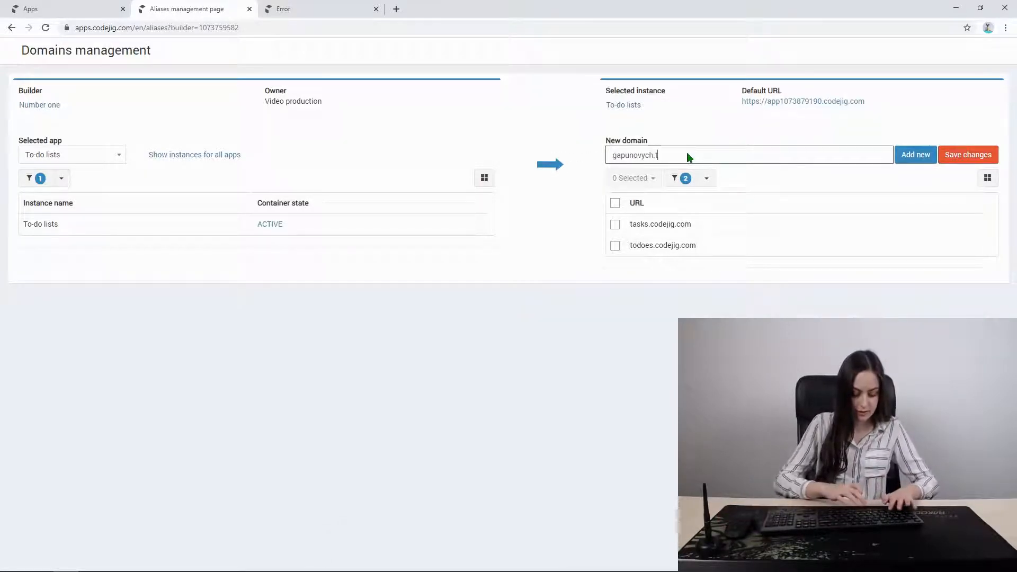
type("ech")
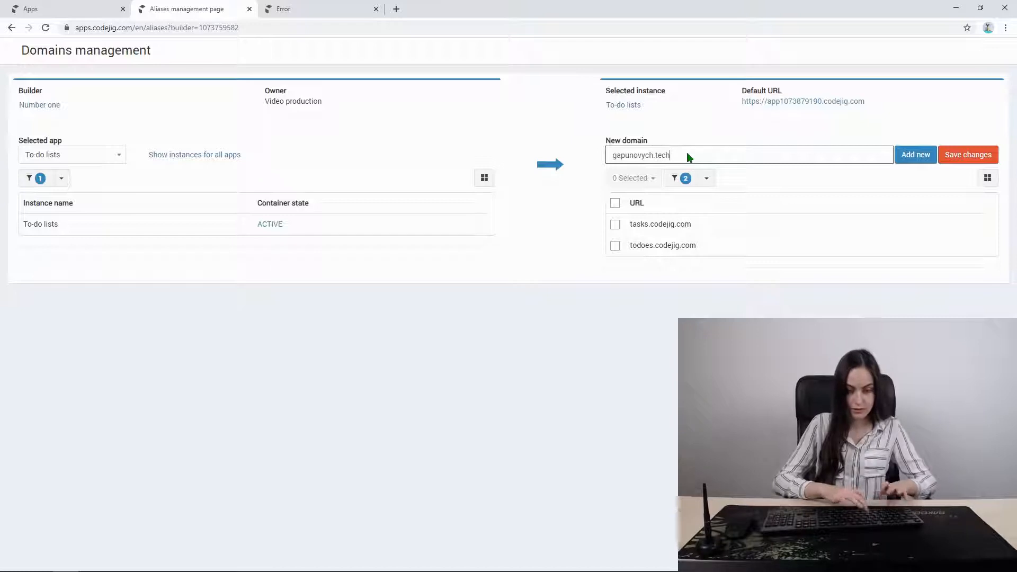
left_click(904, 158)
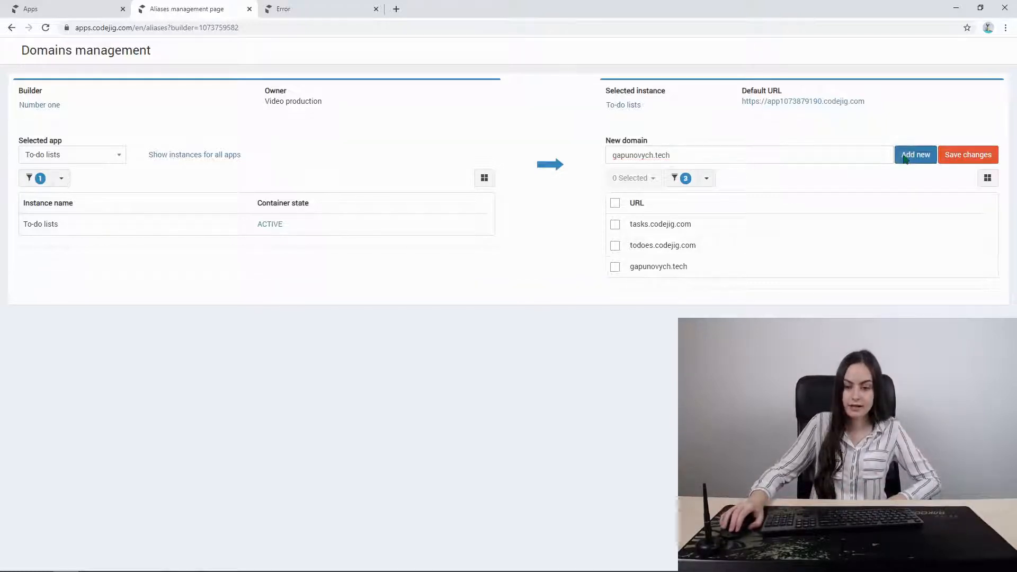
left_click(967, 156)
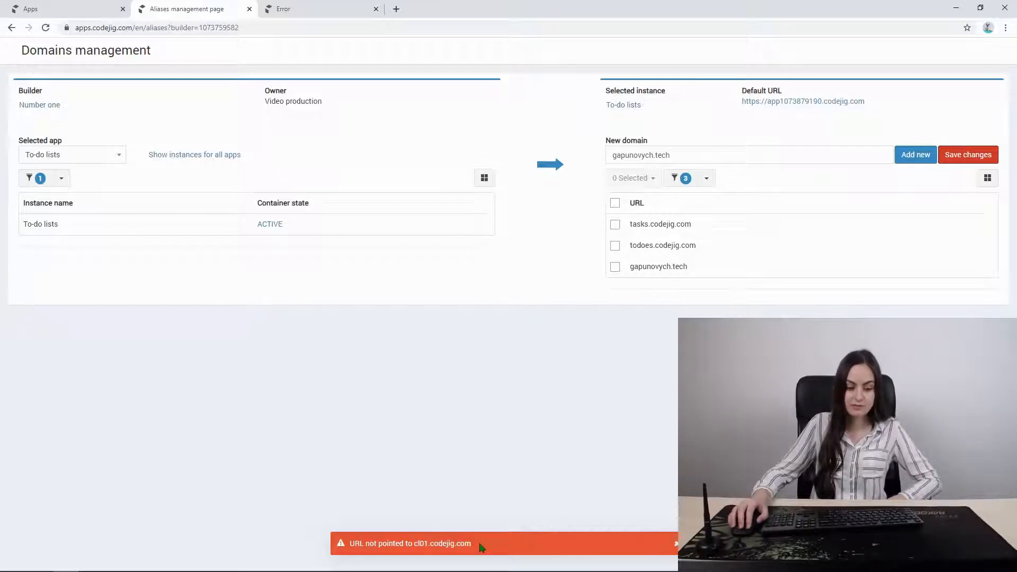
left_click_drag(472, 545, 415, 549)
left_click(519, 477)
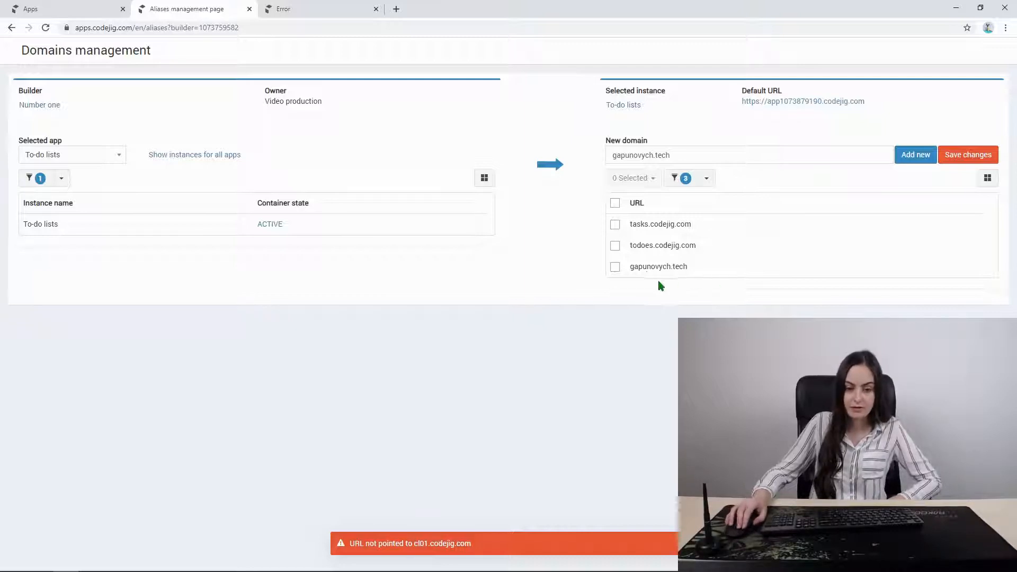
Delete the custom .tech domain from the To-do lists instance and save the changes
left_click(615, 266)
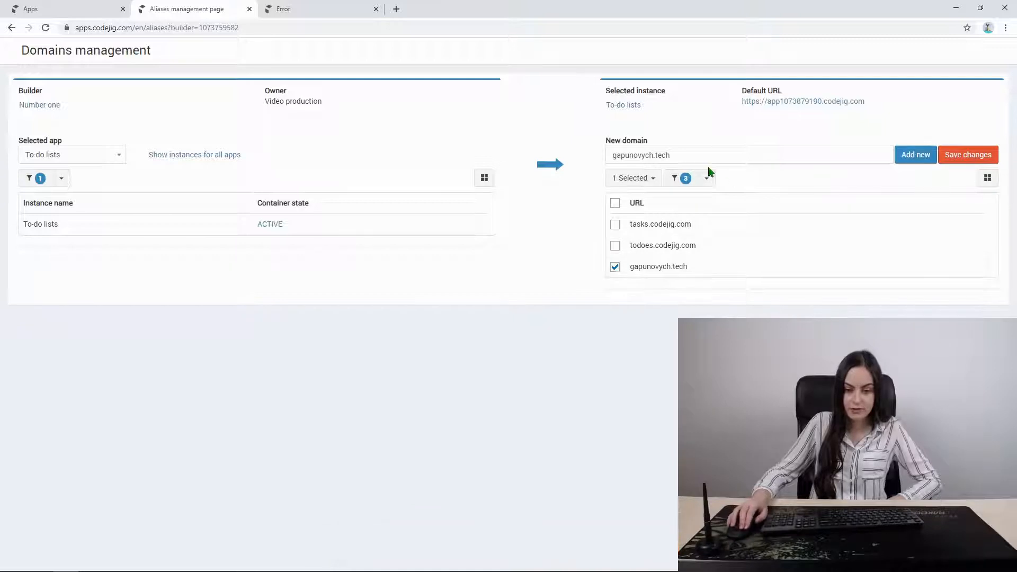
left_click(648, 178)
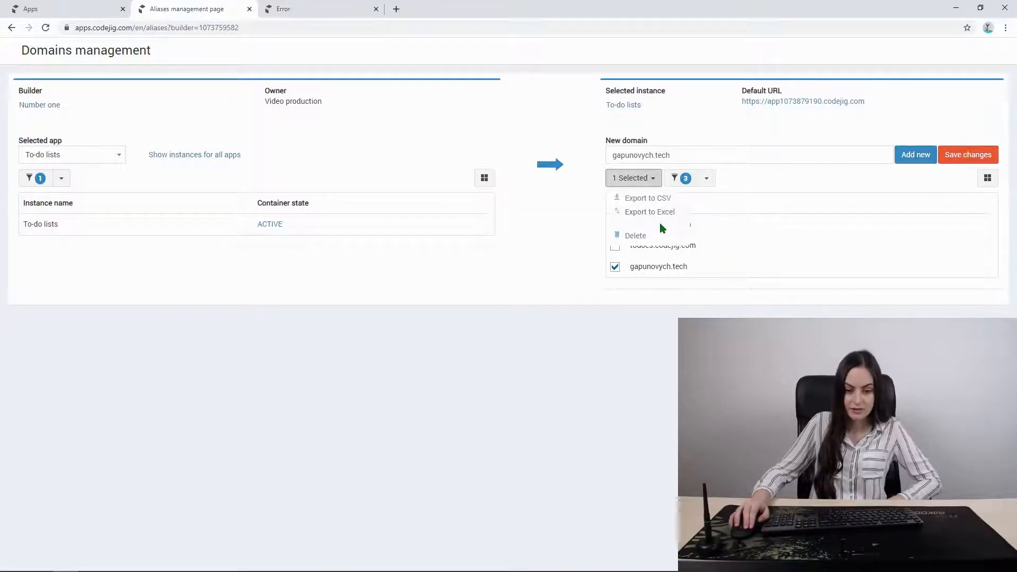
left_click(654, 237)
left_click(605, 127)
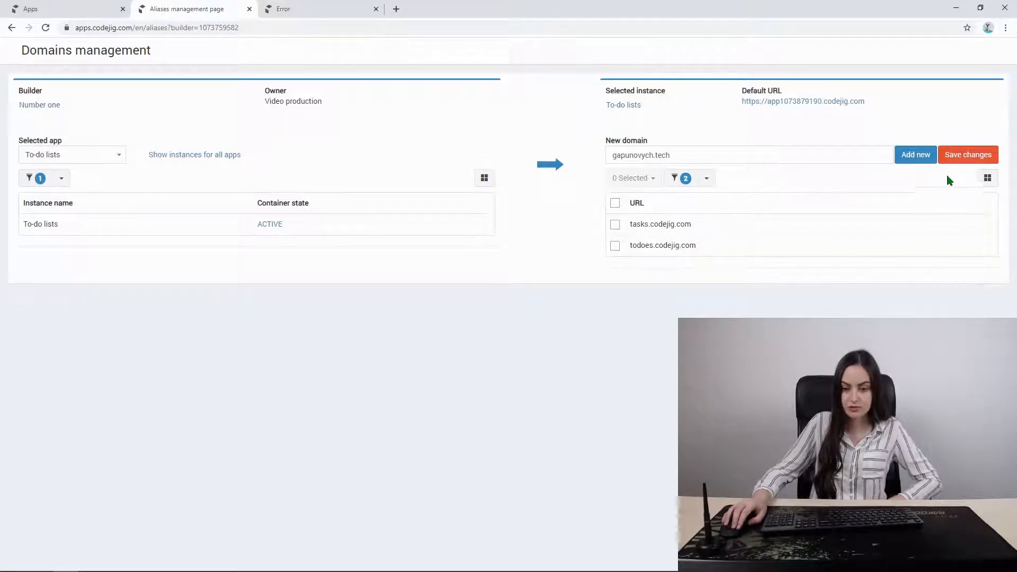
left_click(967, 155)
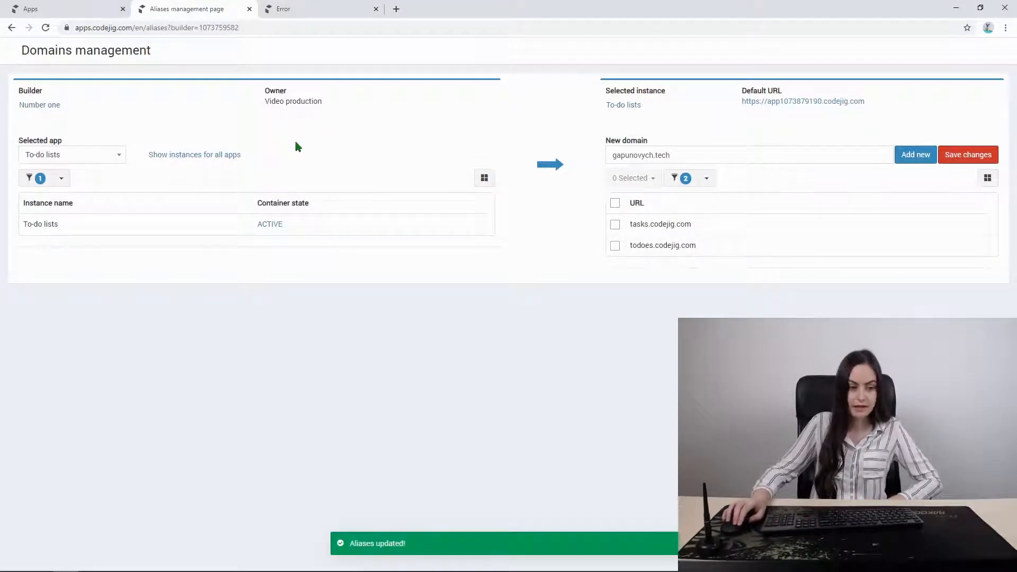
Leave domain management, return to the app's route settings and view the details of the "unavailable" route without editing it
left_click(12, 29)
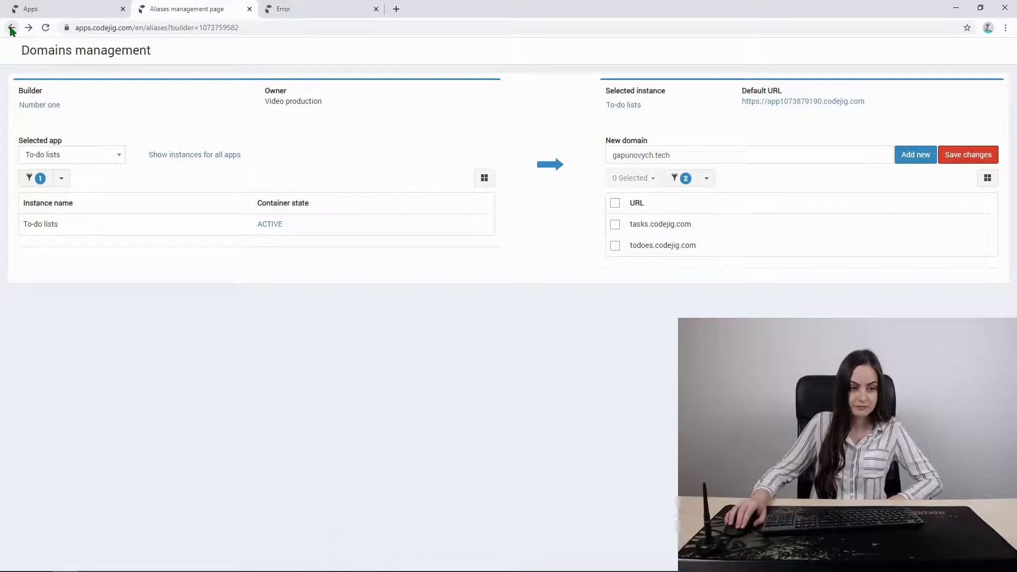
left_click(12, 29)
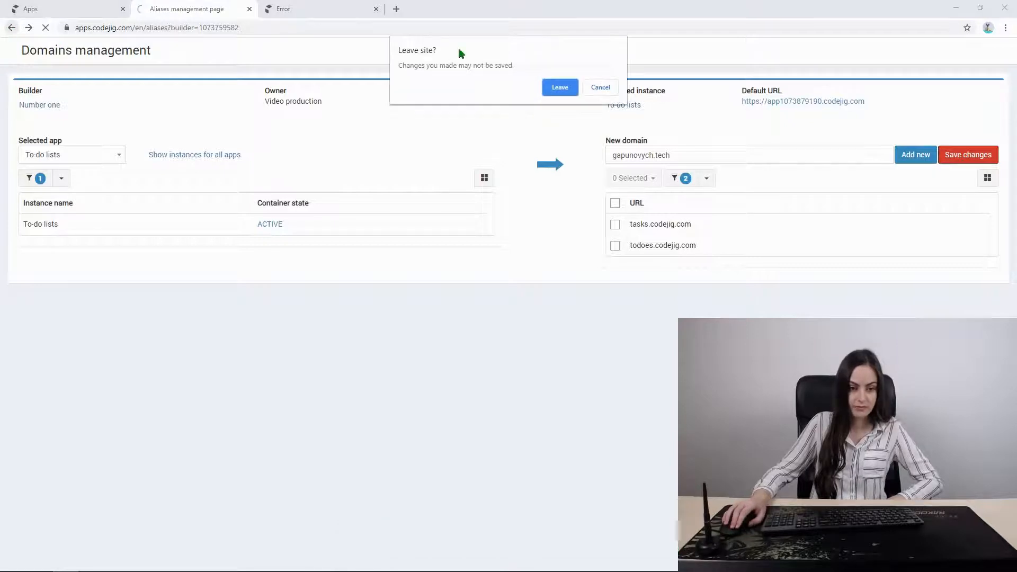
left_click(551, 87)
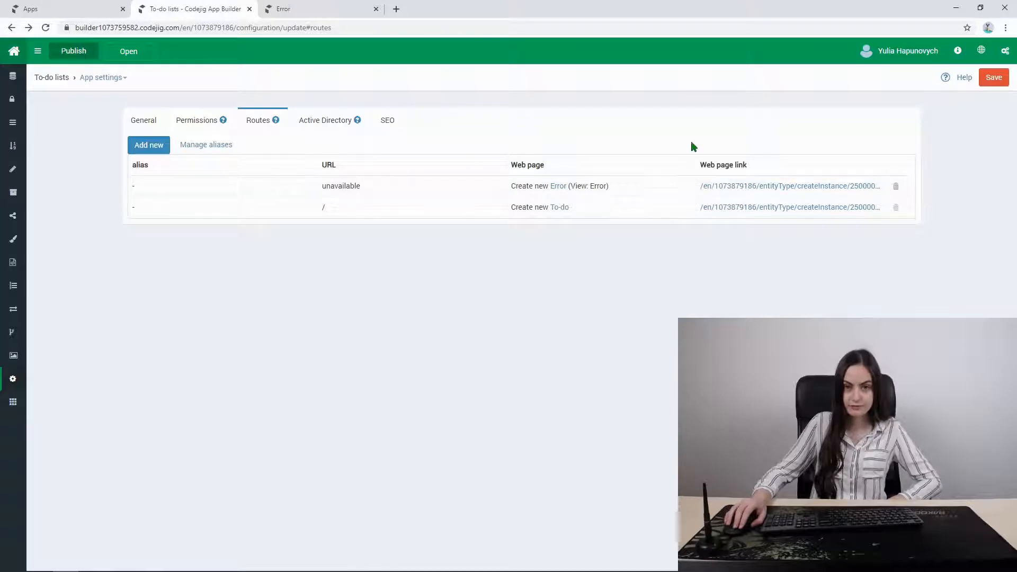
key("super")
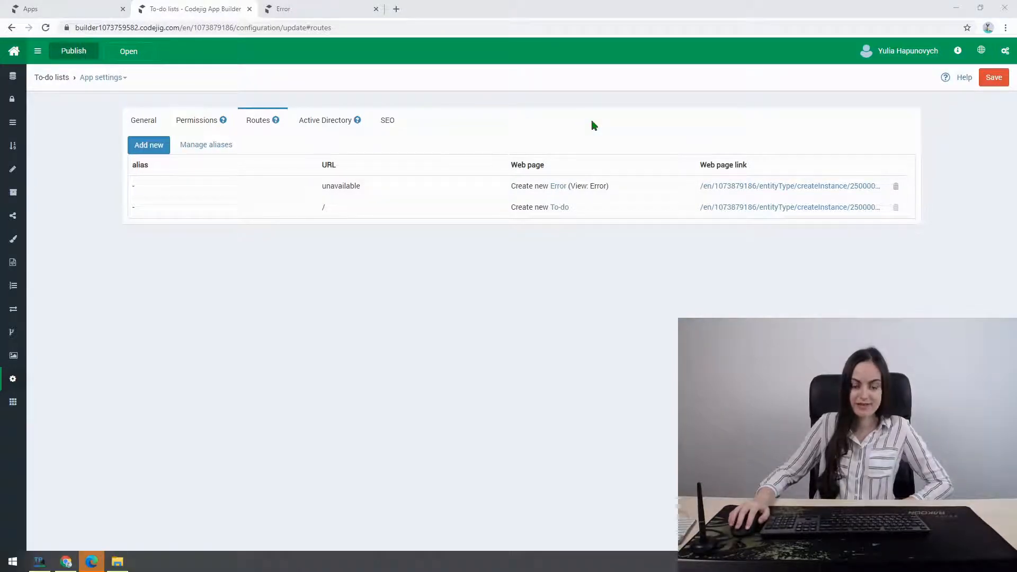
left_click(329, 191)
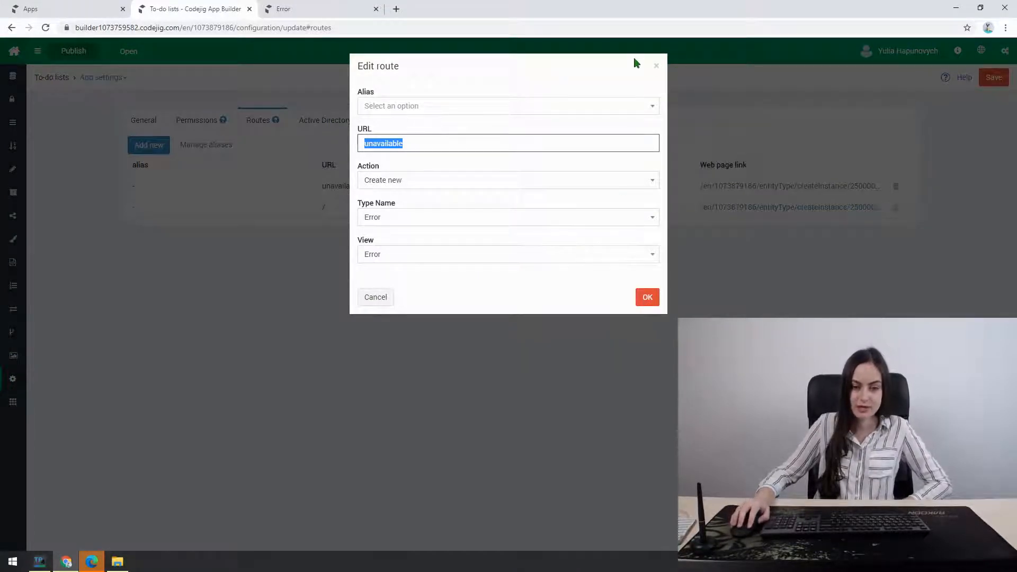
left_click(656, 67)
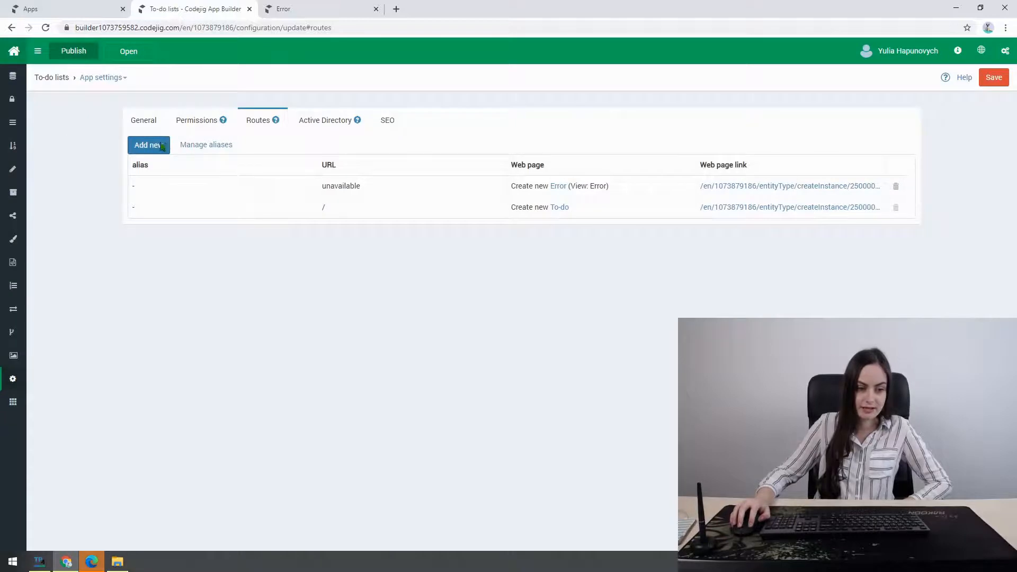
left_click(162, 145)
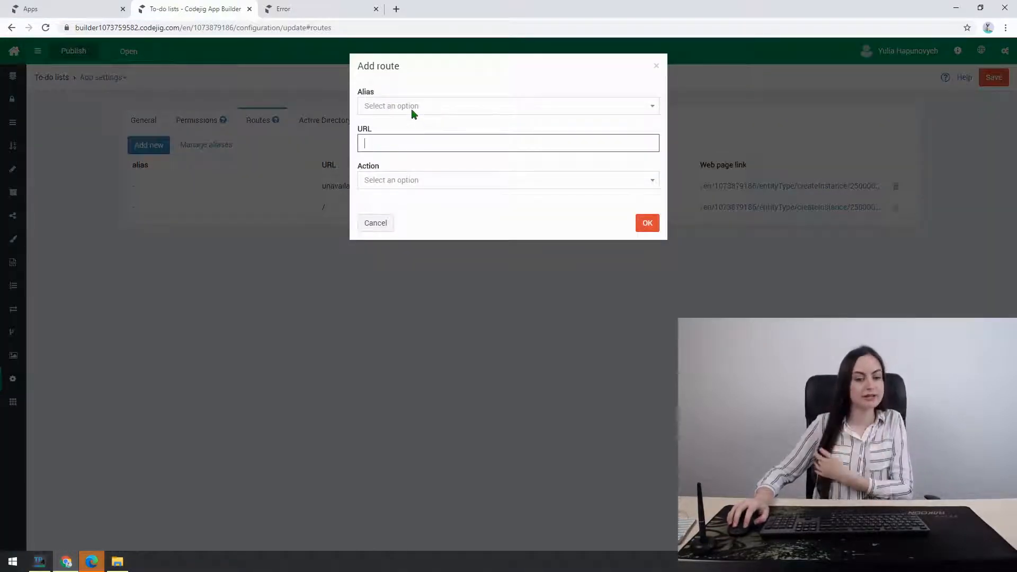
left_click(413, 112)
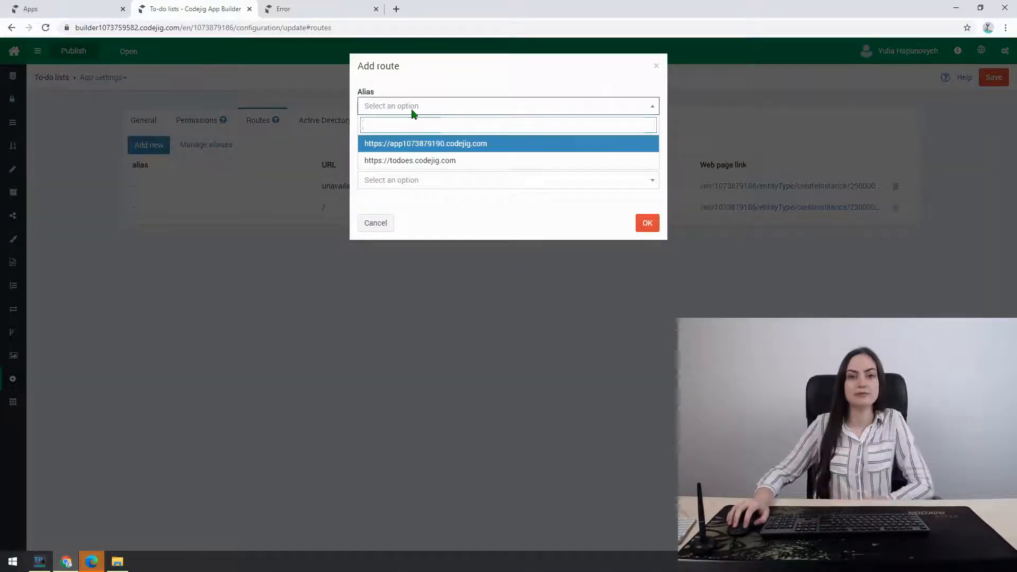
left_click(374, 160)
left_click(388, 147)
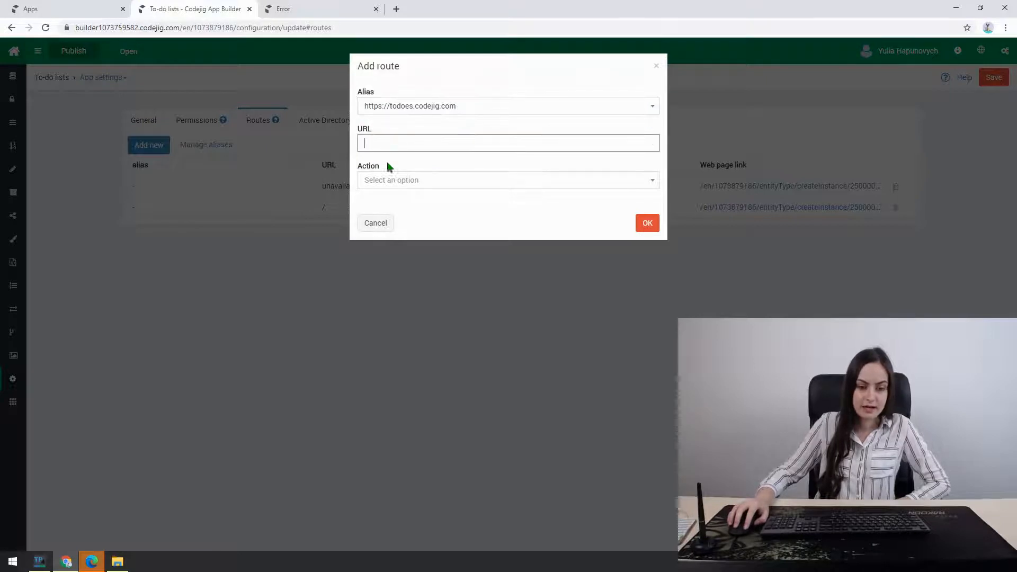
left_click(389, 180)
left_click(401, 219)
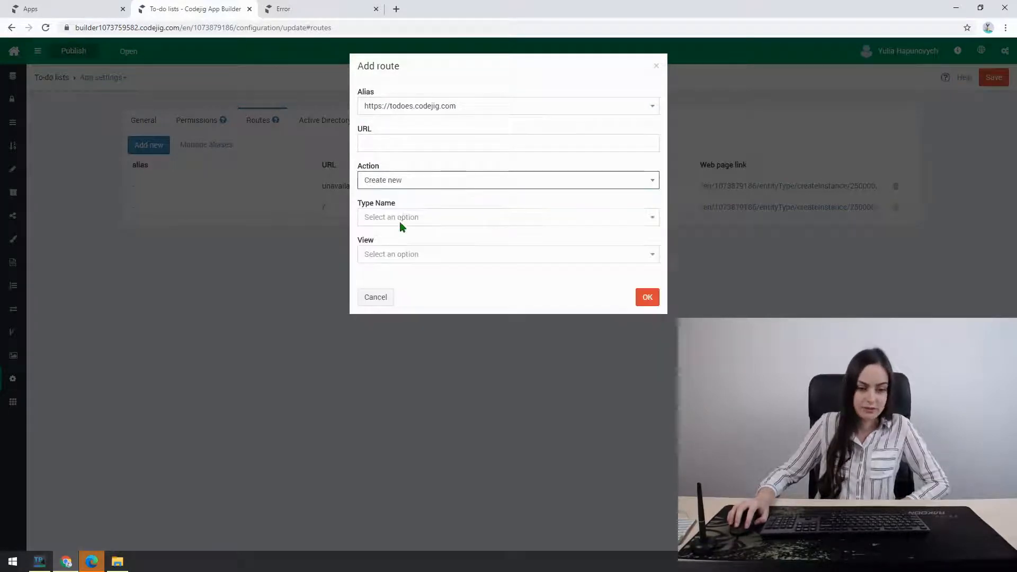
left_click(398, 219)
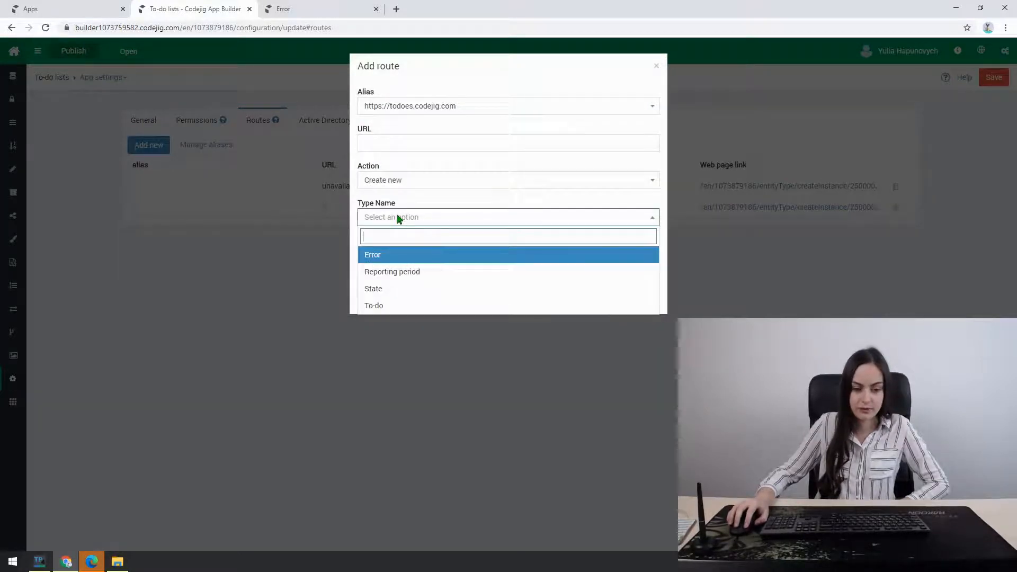
left_click(388, 290)
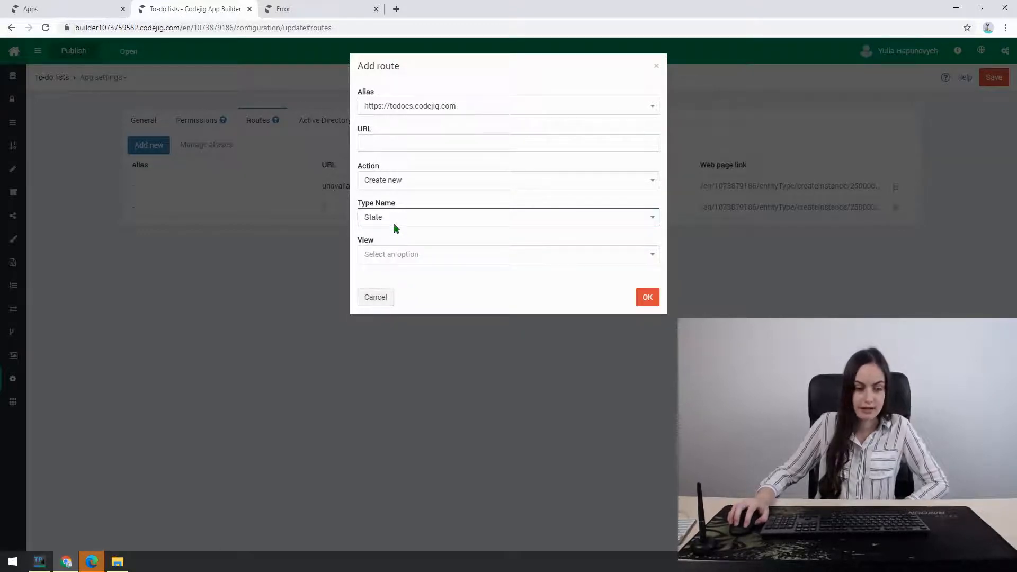
Set the route's URL to create/state with no view selected, add the route and save the app settings
left_click(401, 140)
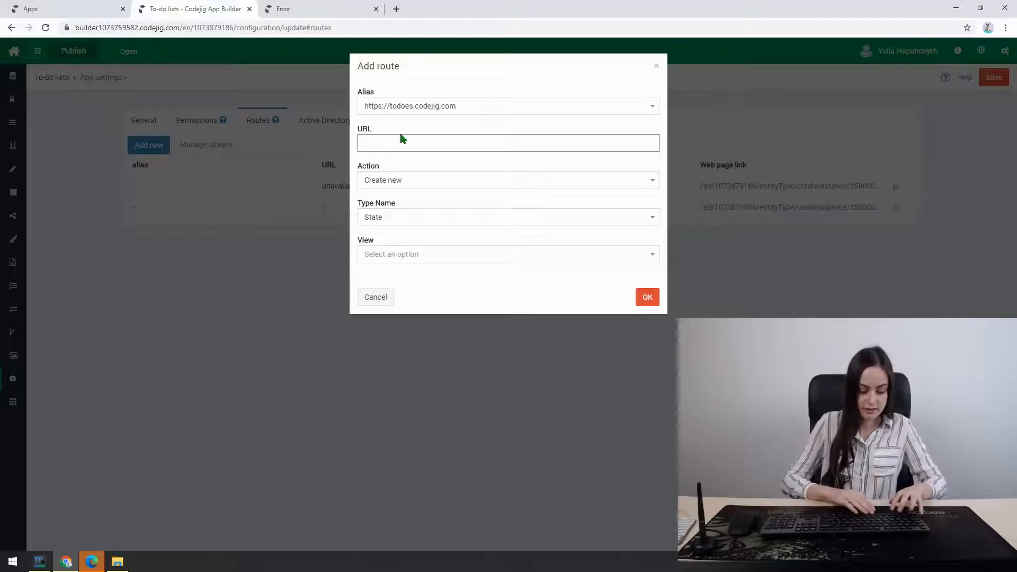
type("create/state")
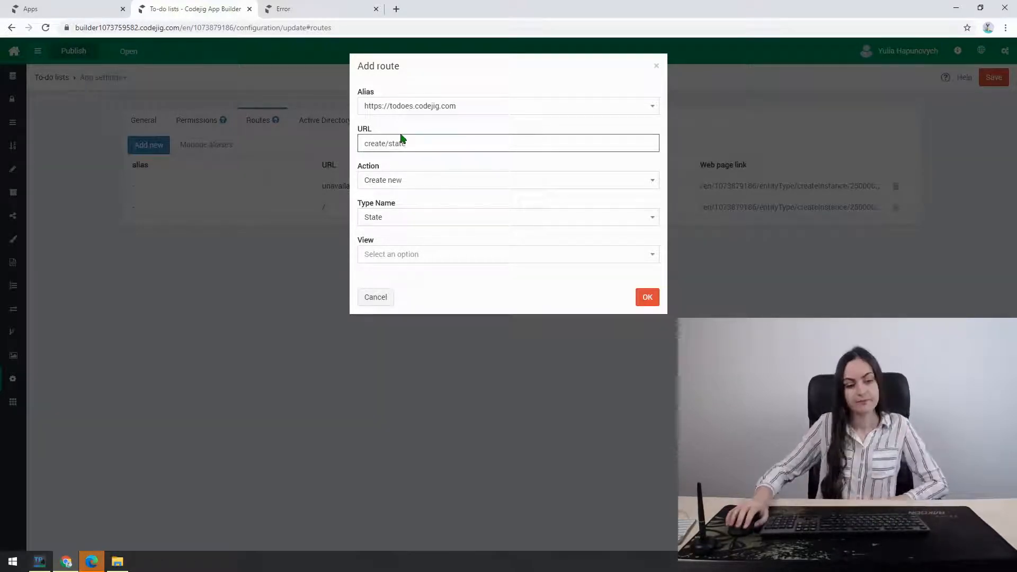
left_click(403, 254)
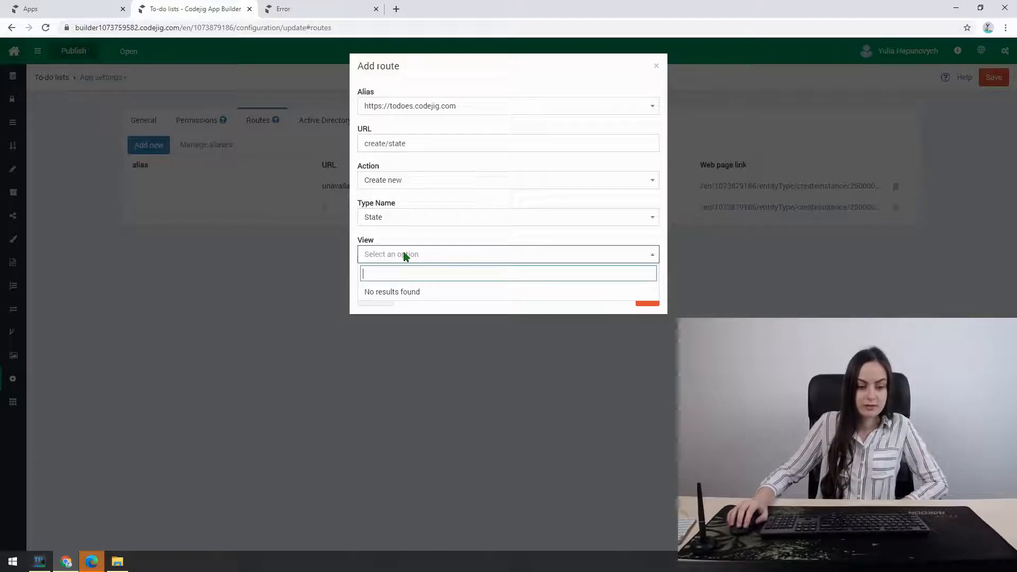
left_click(514, 241)
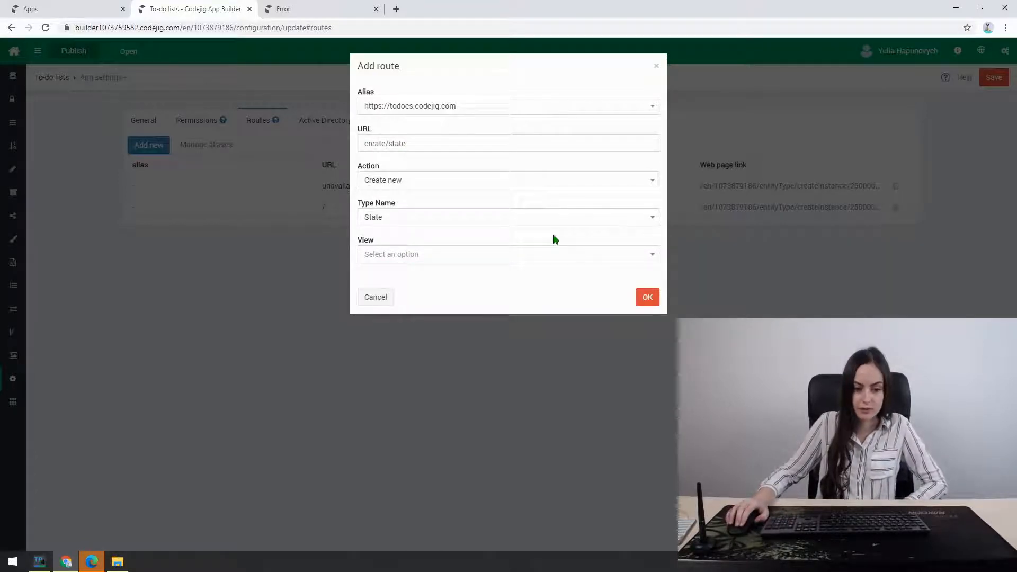
left_click(648, 297)
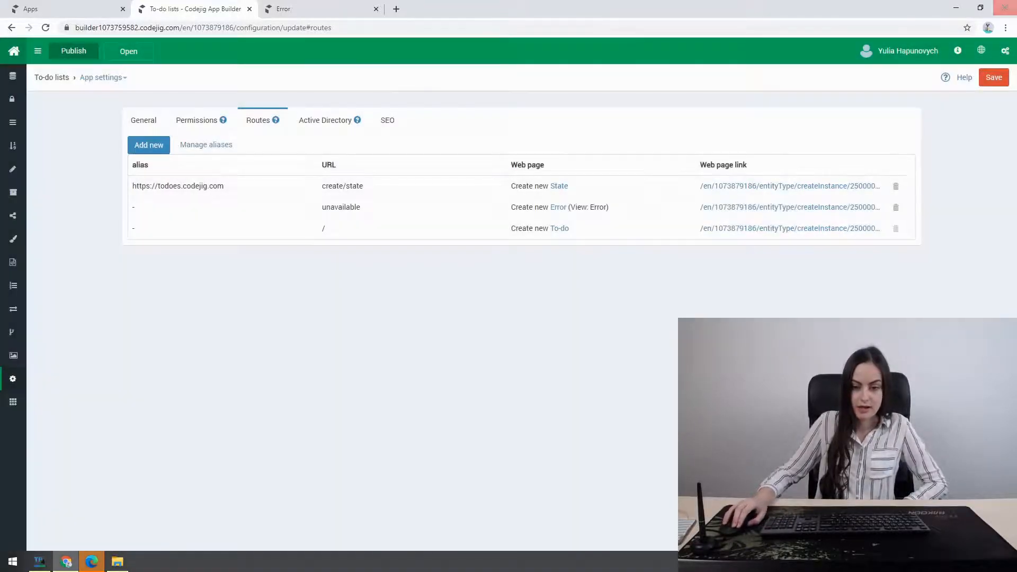
left_click(994, 77)
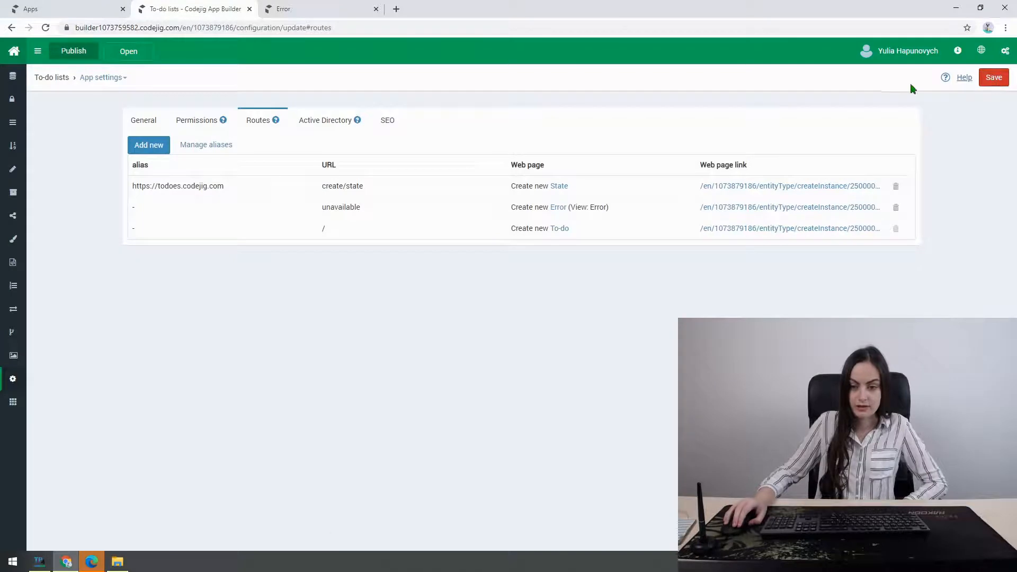
Publish the app and open the To-do lists instance at its default address
left_click(69, 54)
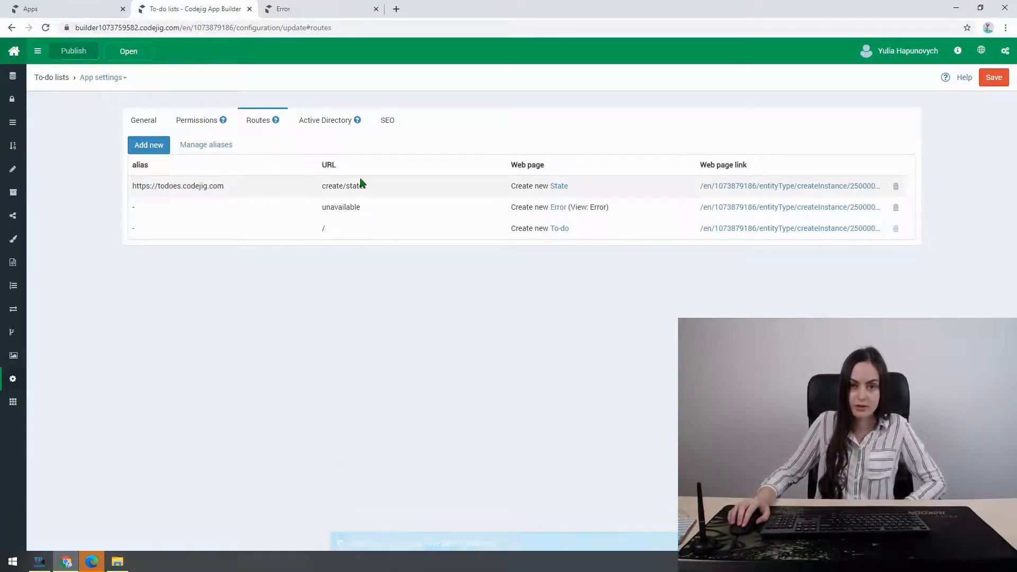
left_click(135, 52)
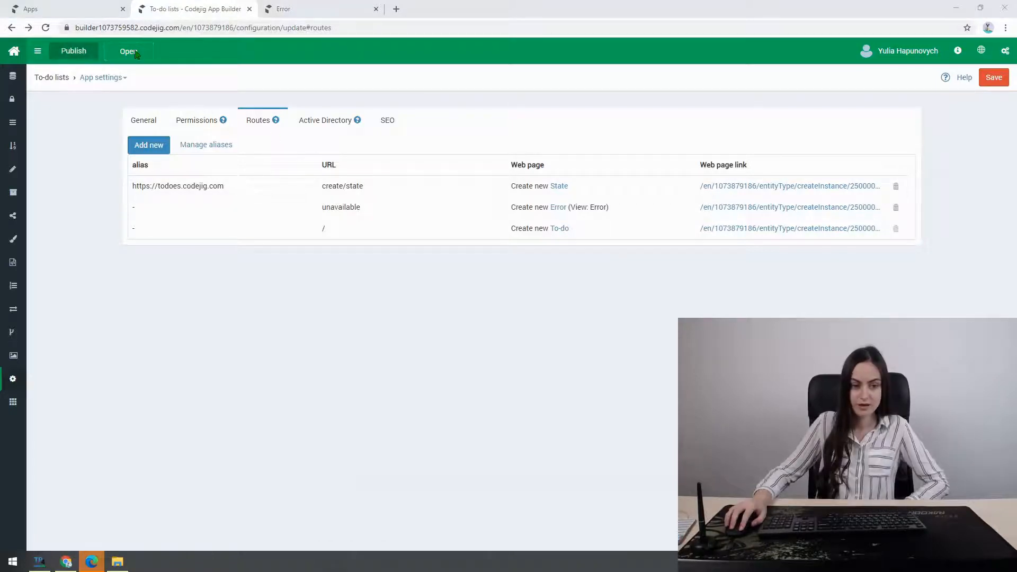
left_click(151, 73)
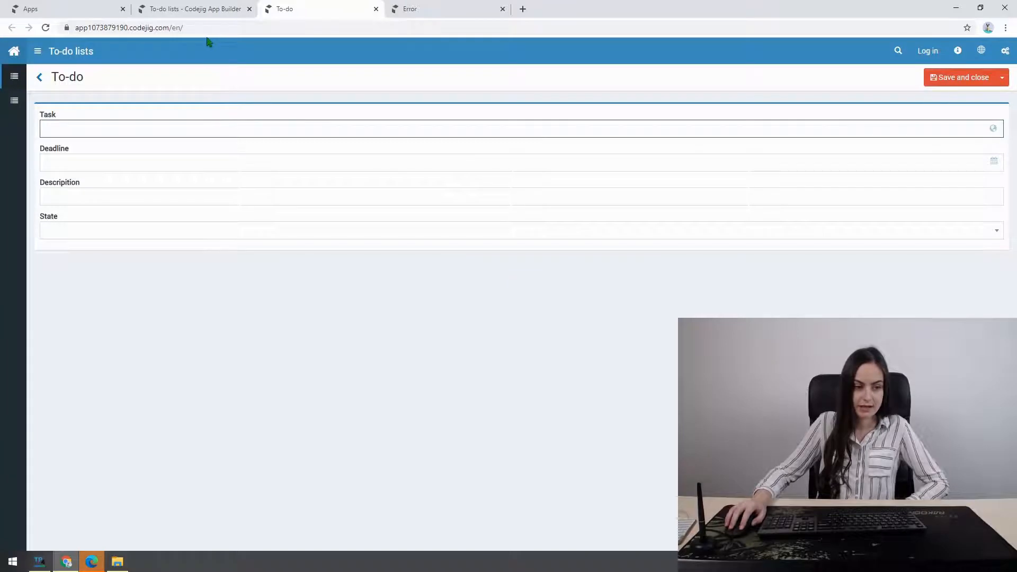
Try to load the State page on the default domain by adding "create/state" after /en/ in the web address
left_click(229, 28)
left_click(231, 28)
type("create/")
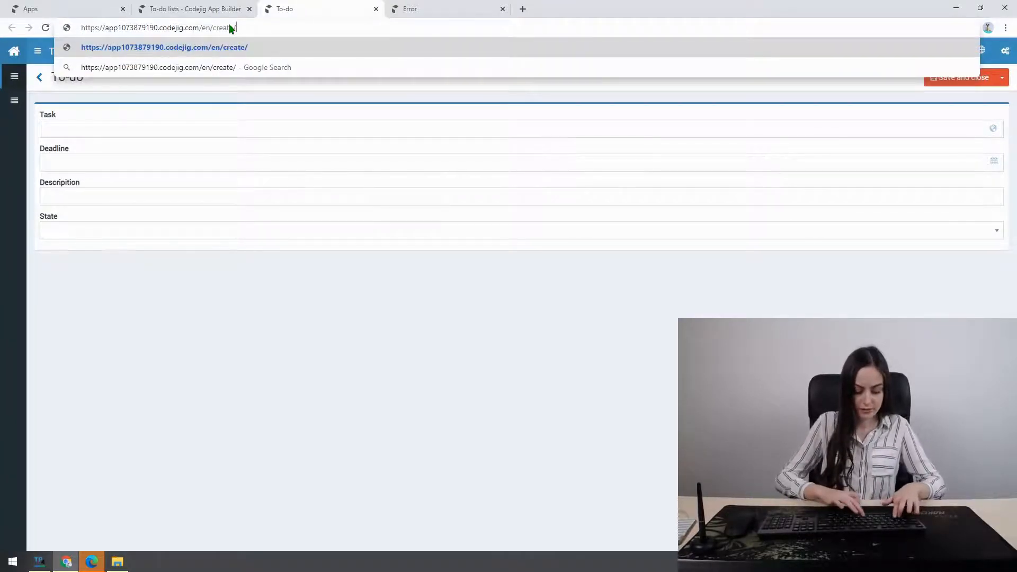
type("state")
key("Return")
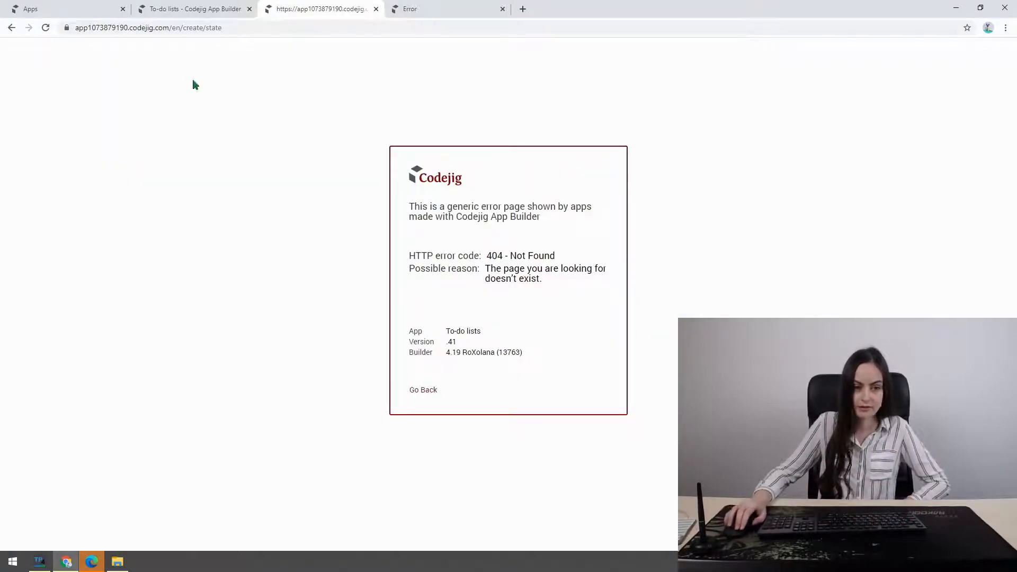
Go back to the app builder and open the To-do lists instance through its todoes.codejig.com alias
left_click(222, 9)
left_click(142, 51)
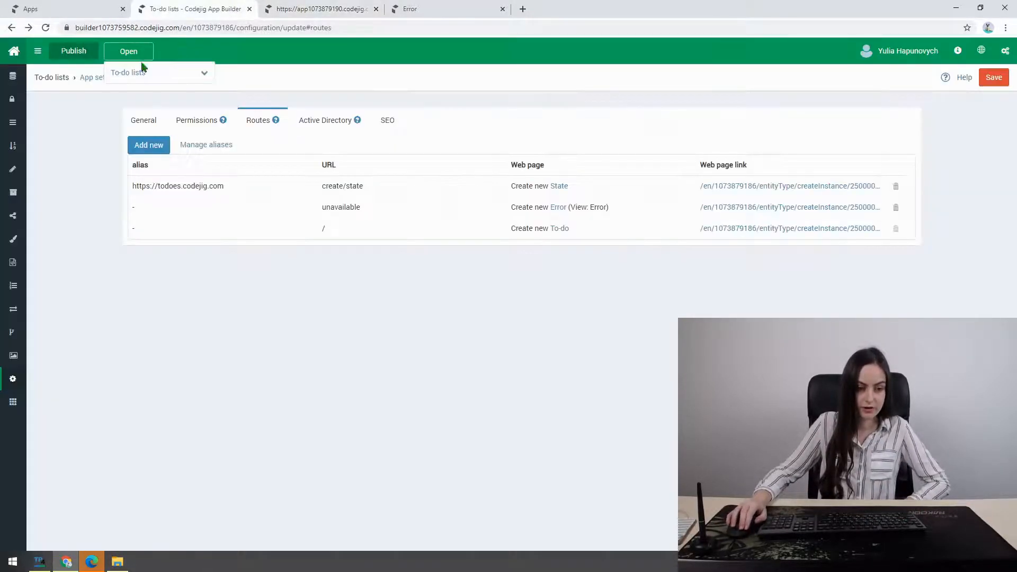
left_click(144, 72)
left_click(189, 9)
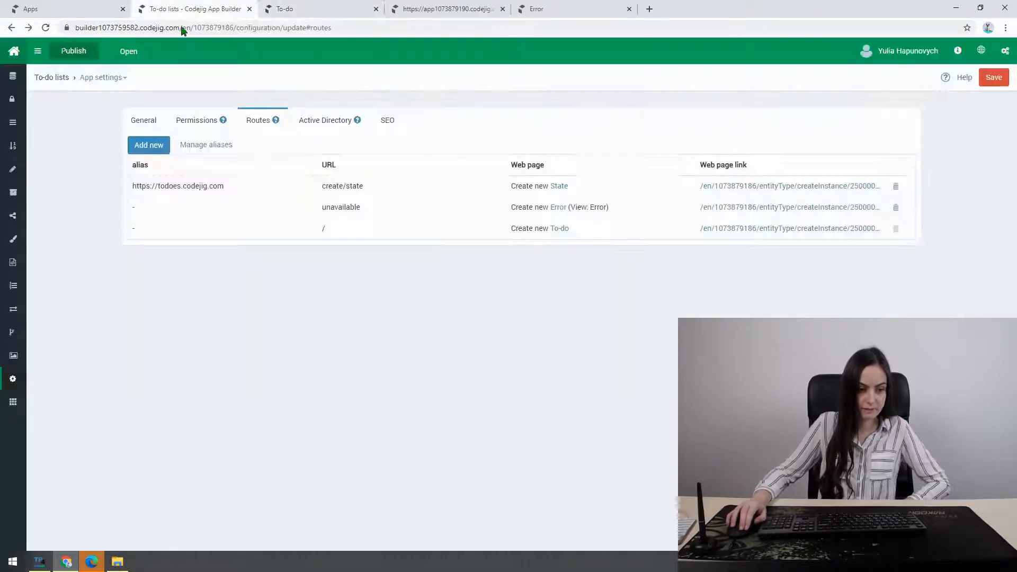
left_click(141, 51)
left_click(205, 74)
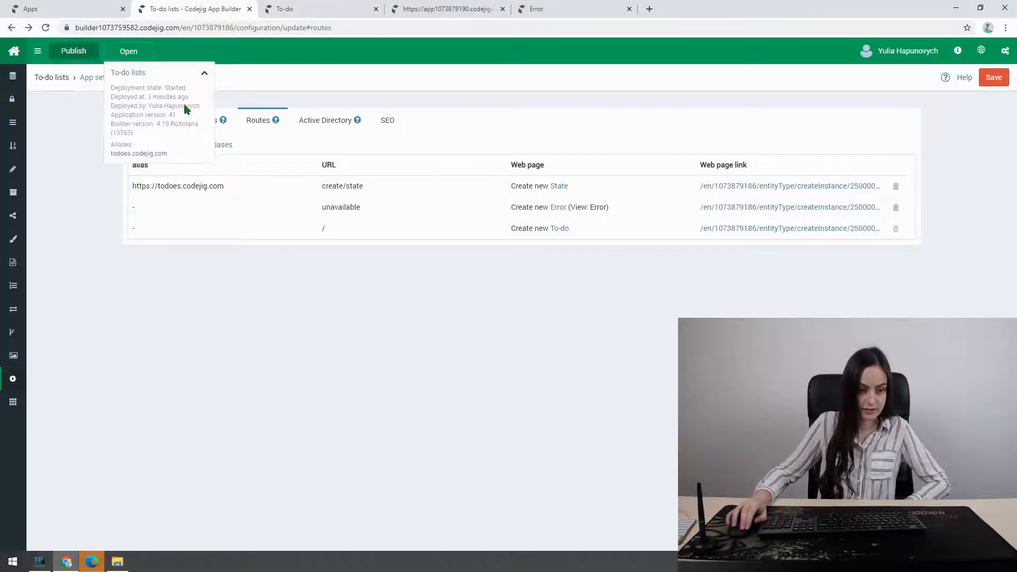
left_click(154, 154)
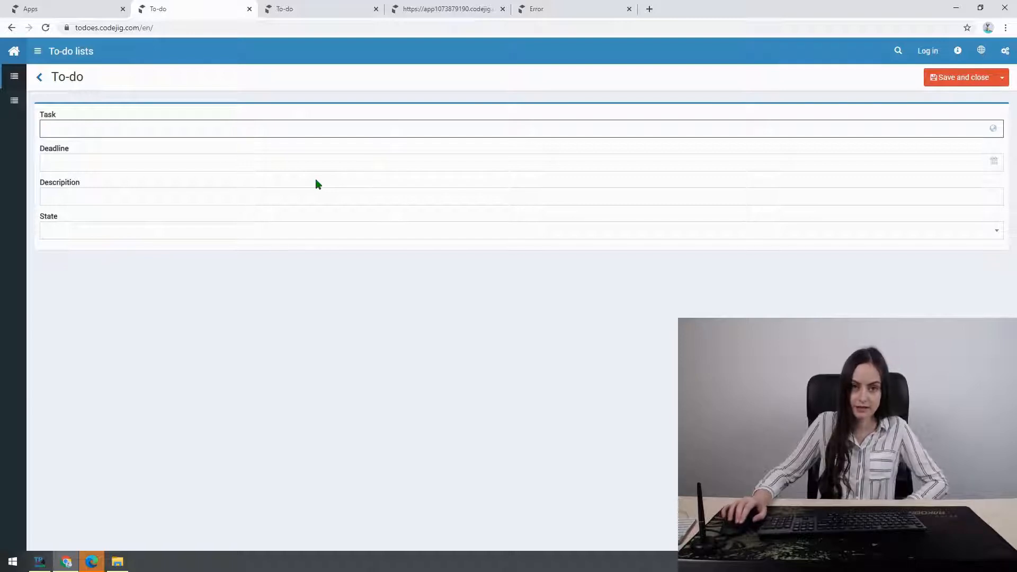
Load the State page on todoes.codejig.com by adding "create/state" after /en/ in the web address
left_click(168, 31)
left_click(180, 29)
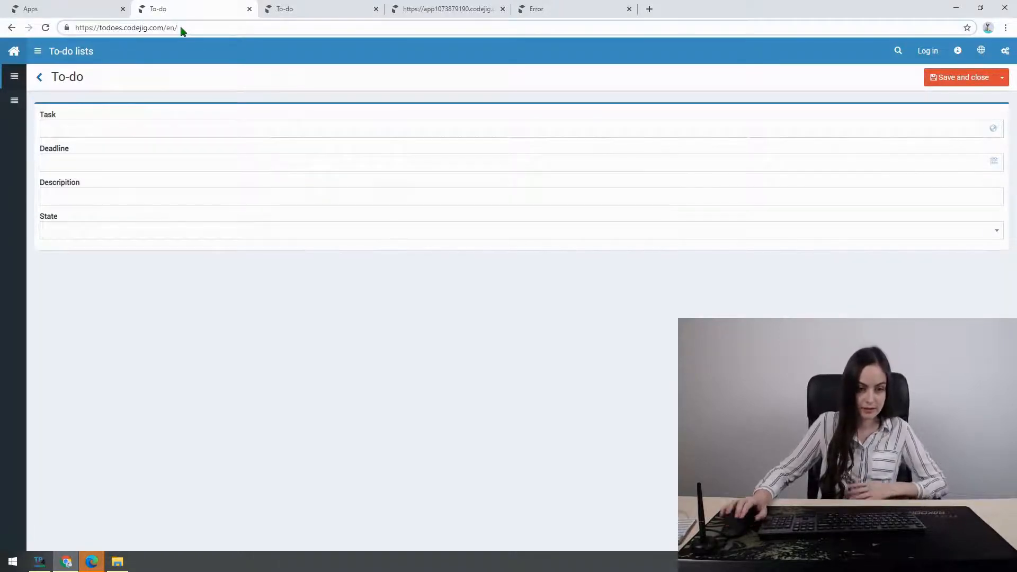
type("create")
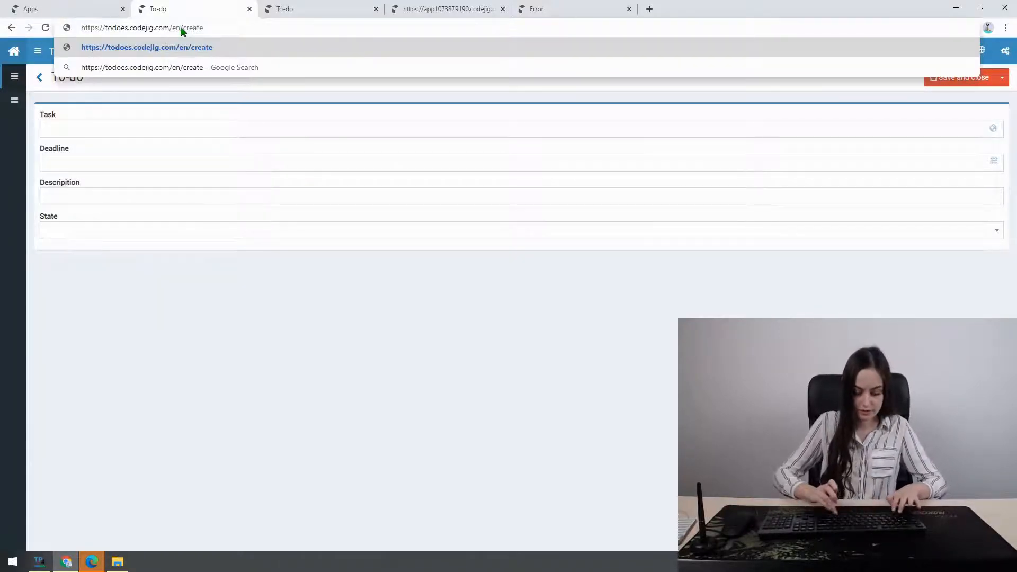
type("/state")
key("Return")
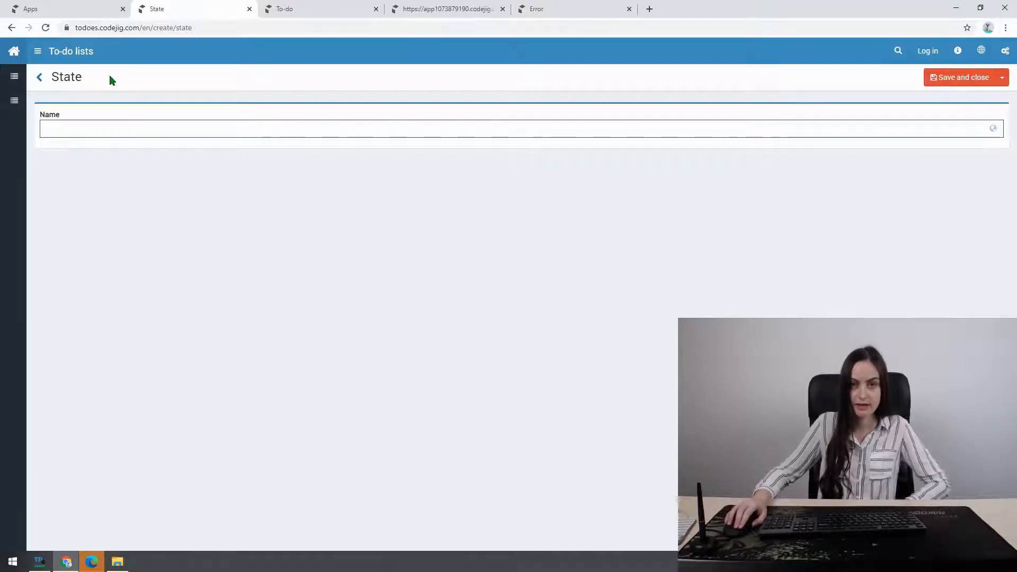
Return to the Routes settings of the To-do lists app in the app builder
left_click(73, 10)
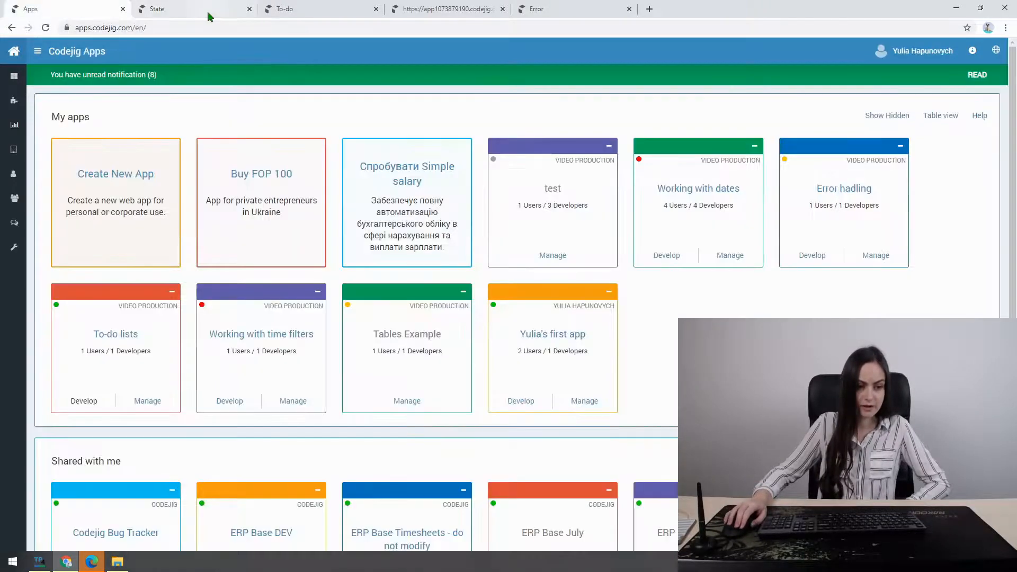
left_click(208, 13)
left_click(12, 28)
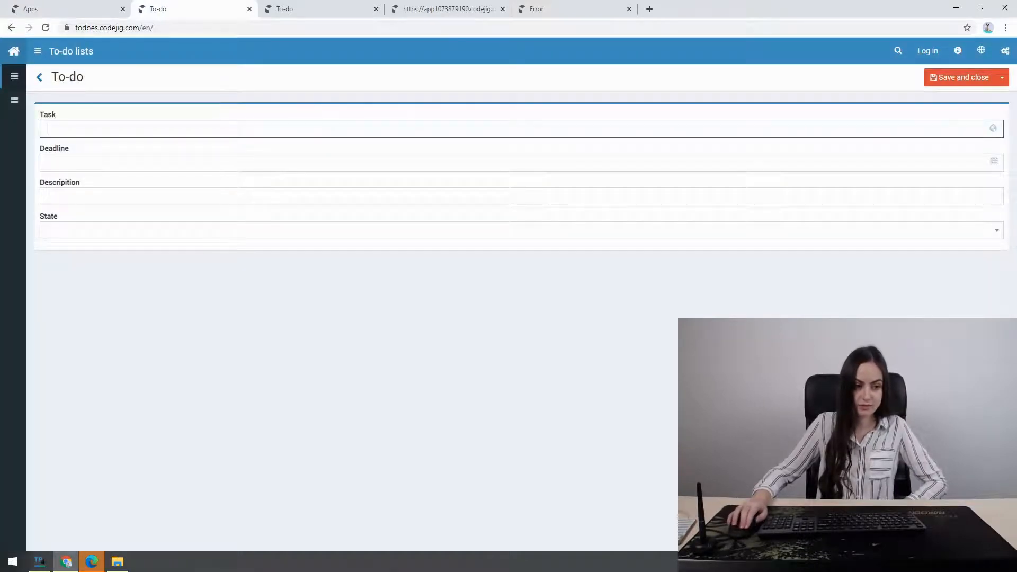
left_click(10, 30)
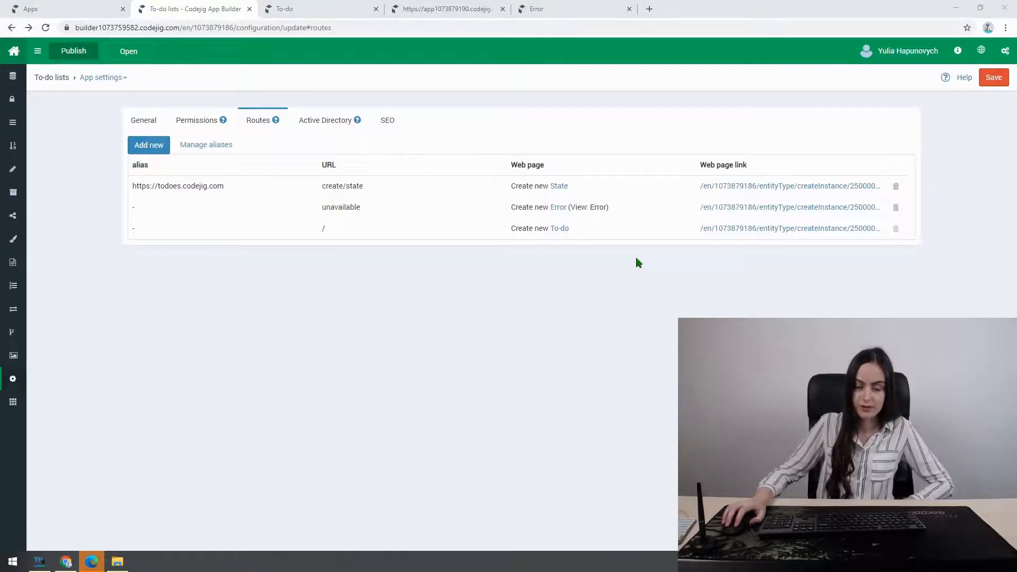
Add a route without an alias, with URL view/all, action View all, type To-do and the Default view
left_click(146, 145)
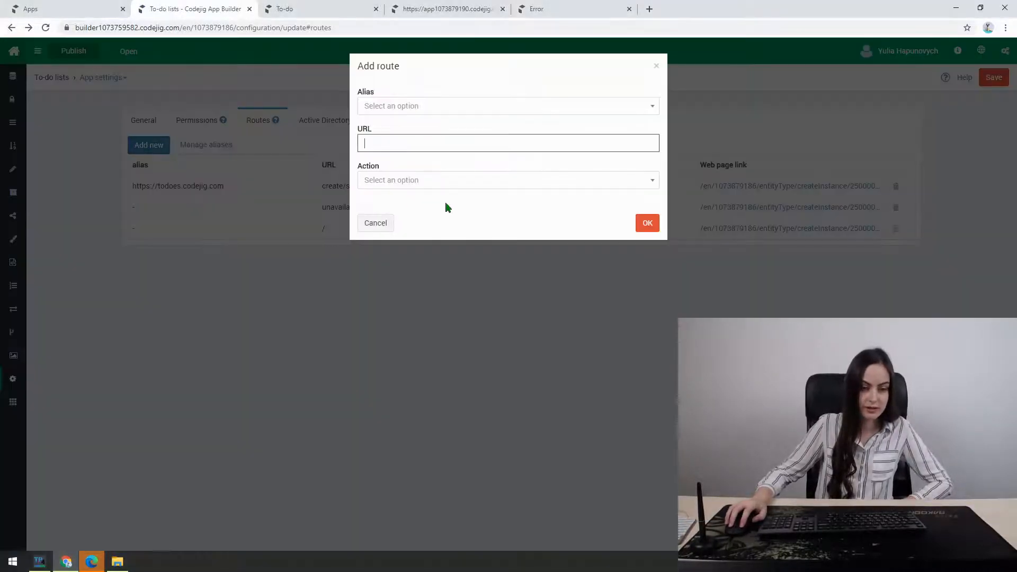
left_click(450, 183)
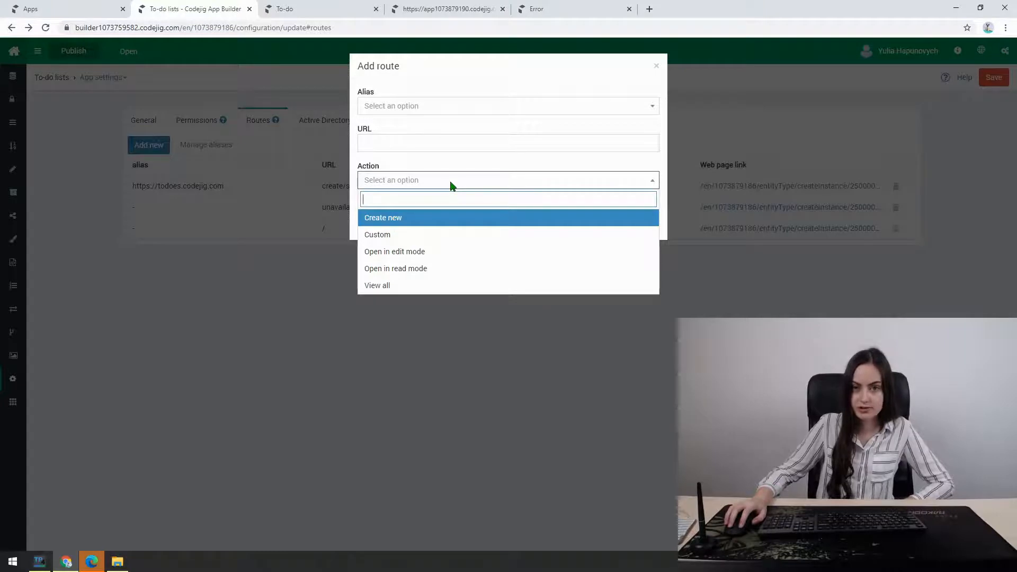
left_click(440, 286)
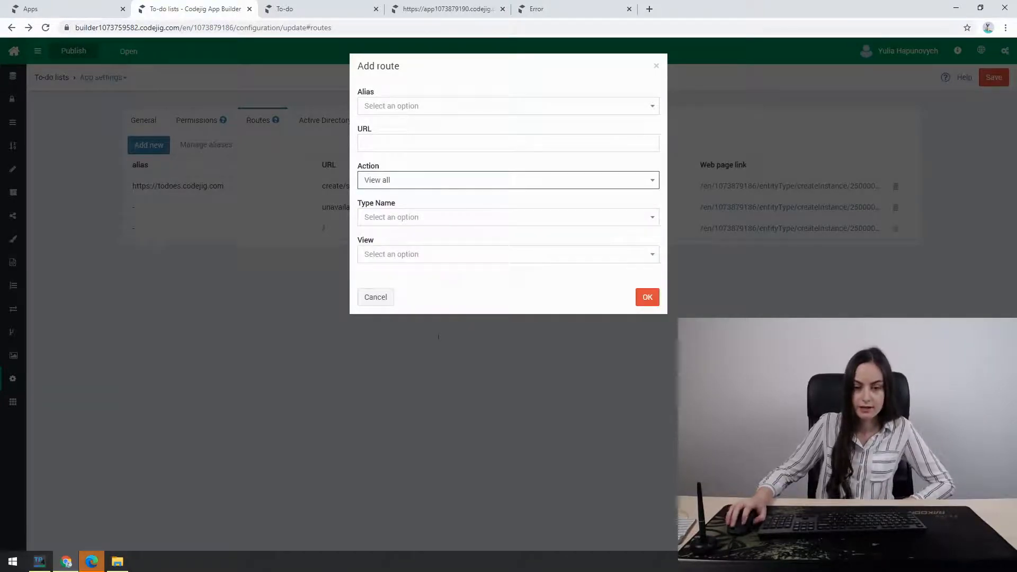
left_click(401, 218)
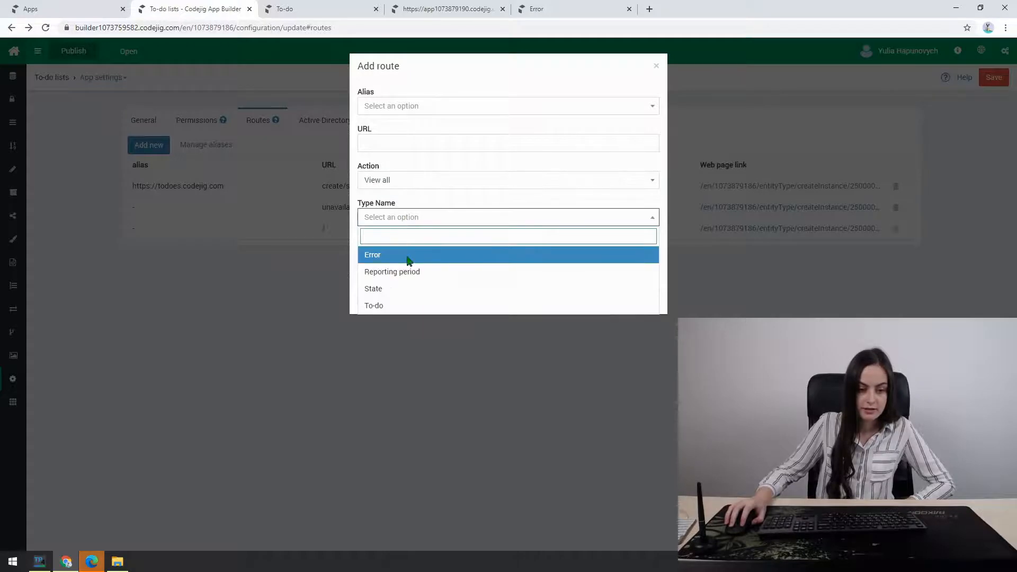
left_click(412, 306)
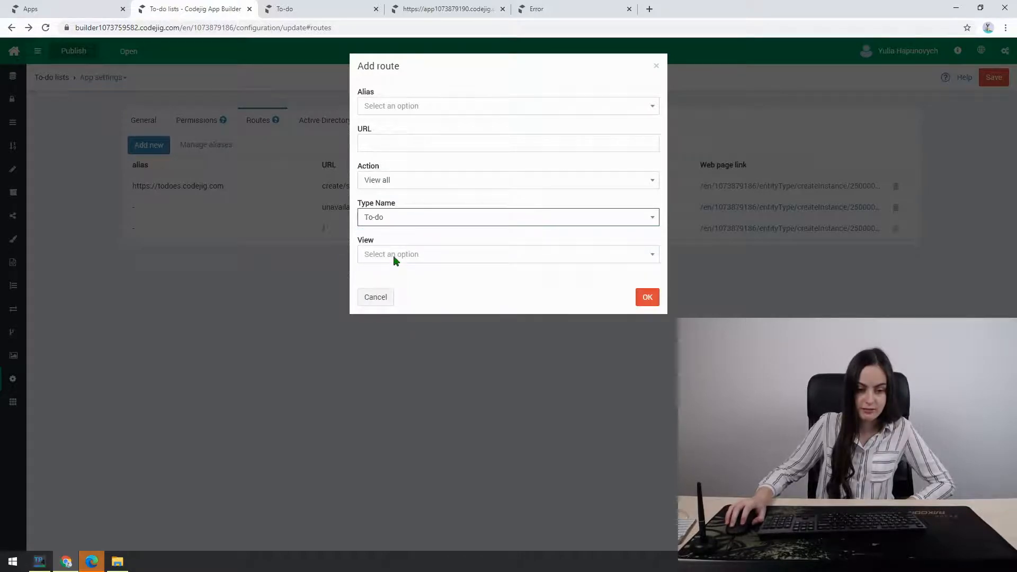
left_click(393, 258)
left_click(405, 292)
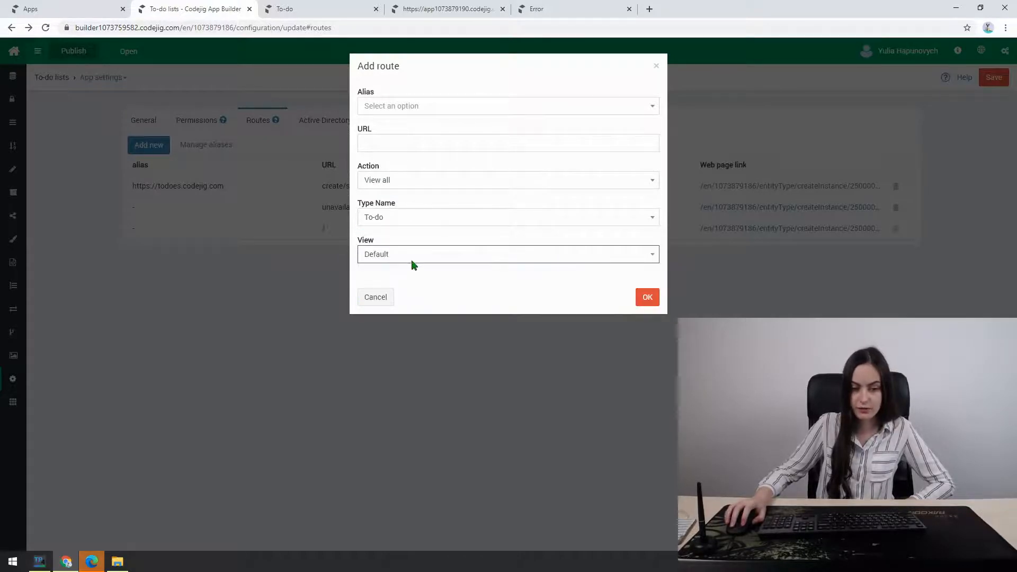
left_click(397, 145)
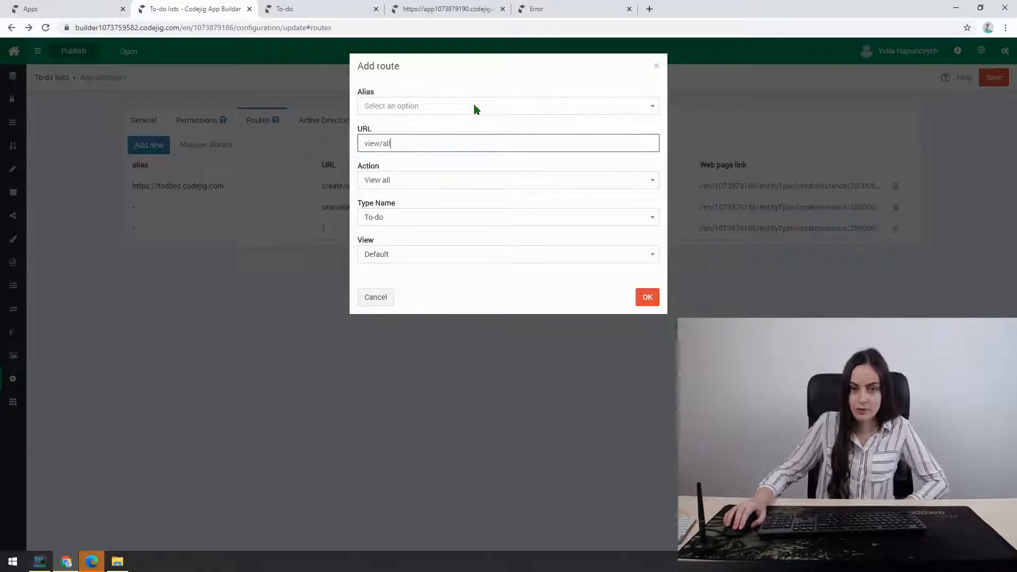
left_click(646, 297)
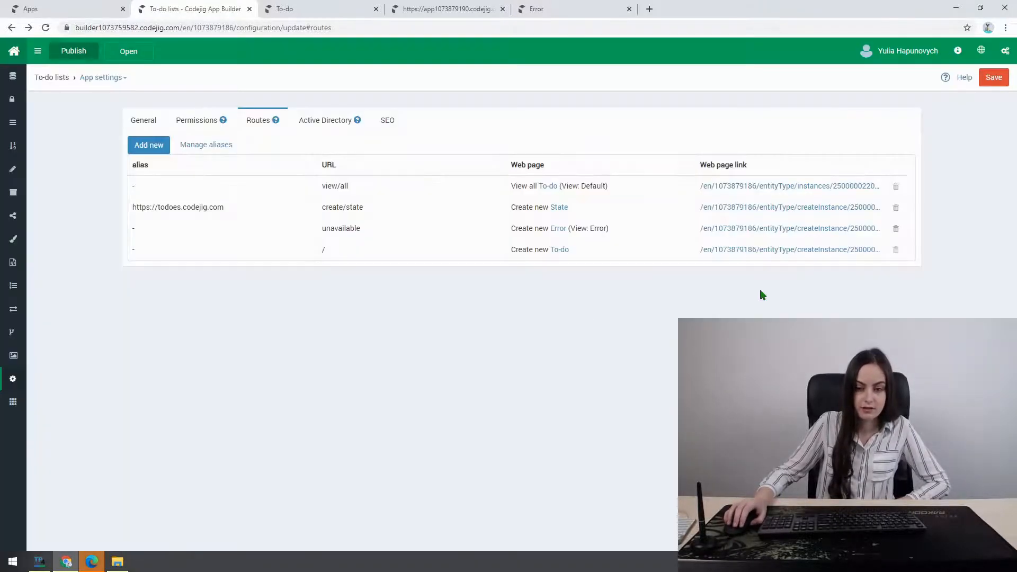
Save the route settings, then publish and open the app
left_click(993, 78)
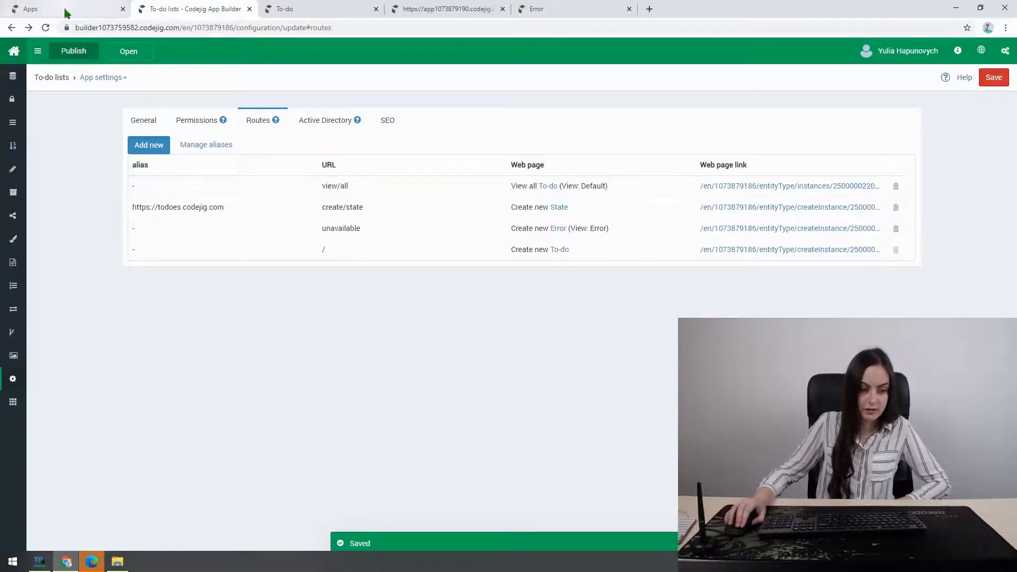
left_click(83, 53)
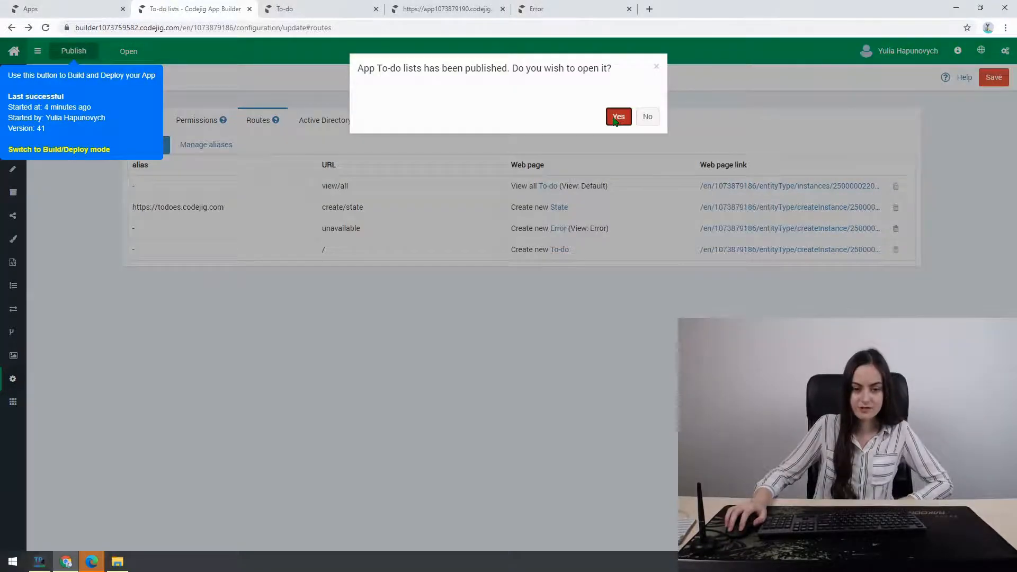
left_click(615, 118)
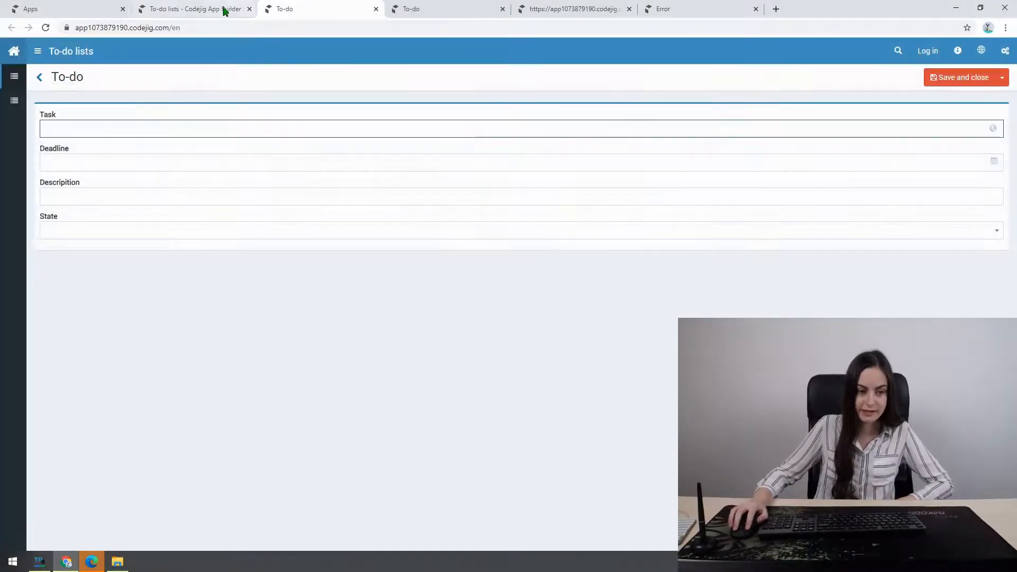
Load the To-do list page on the default domain by adding "/view/all" after /en in the web address
left_click(188, 27)
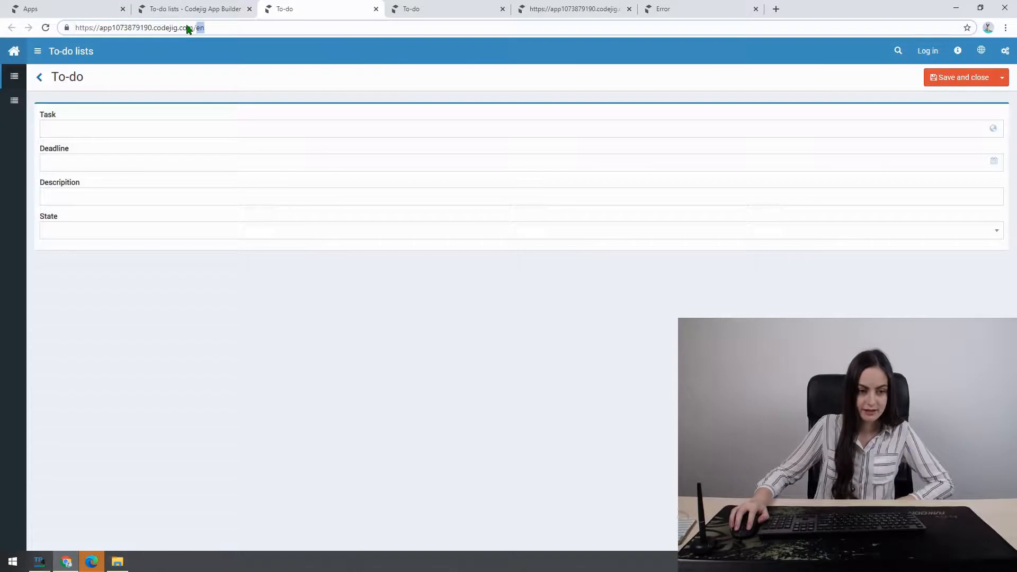
type("/view/a")
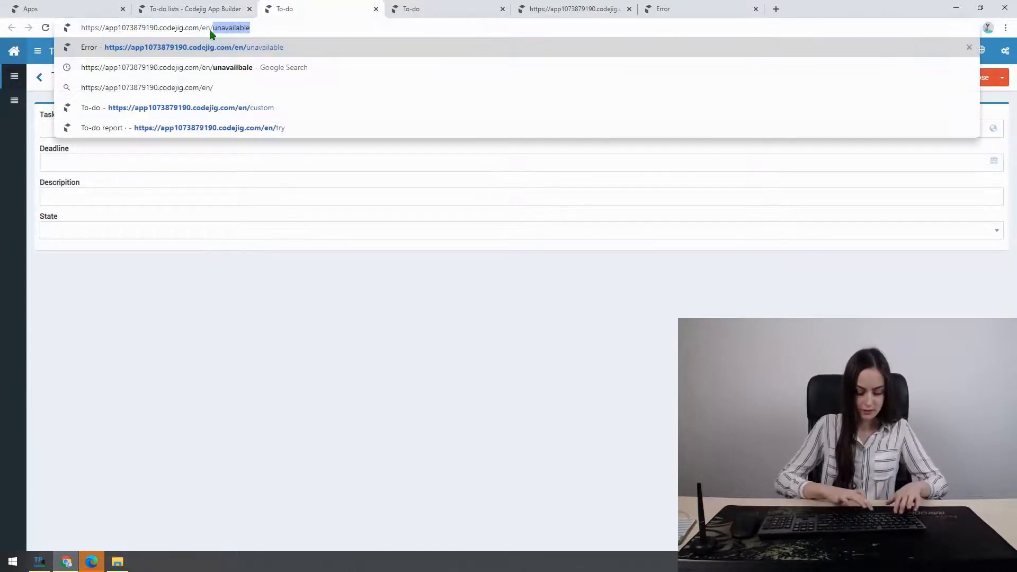
type("ll")
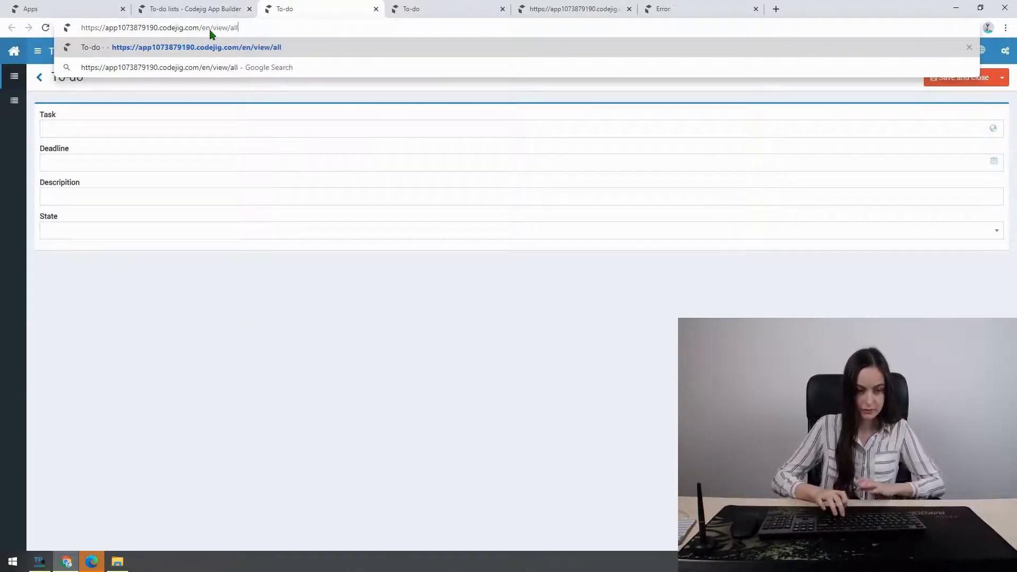
key("Return")
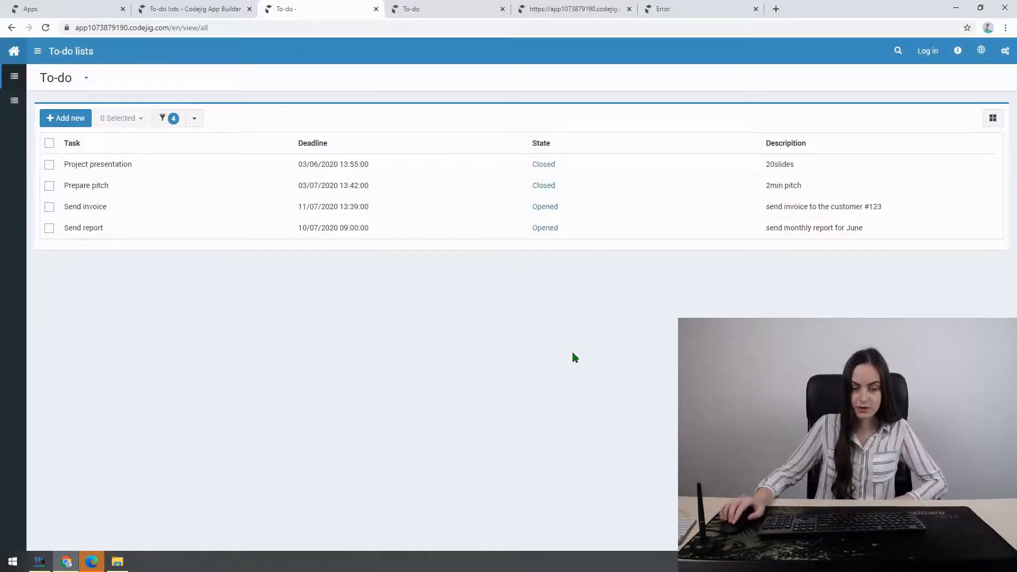
Close the test page and open the app from the builder through its todoes.codejig.com alias
left_click(375, 9)
left_click(175, 9)
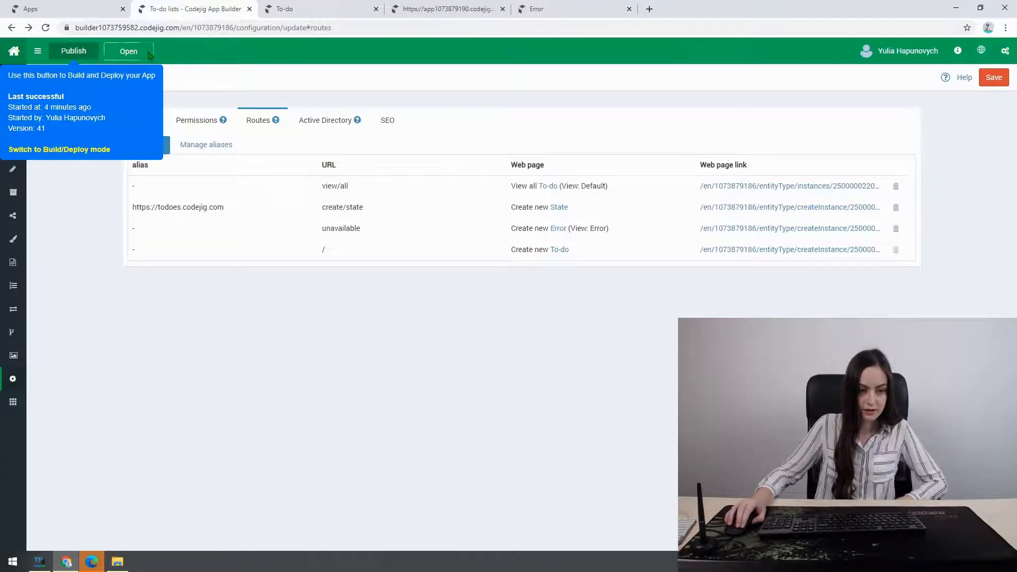
left_click(128, 52)
left_click(207, 75)
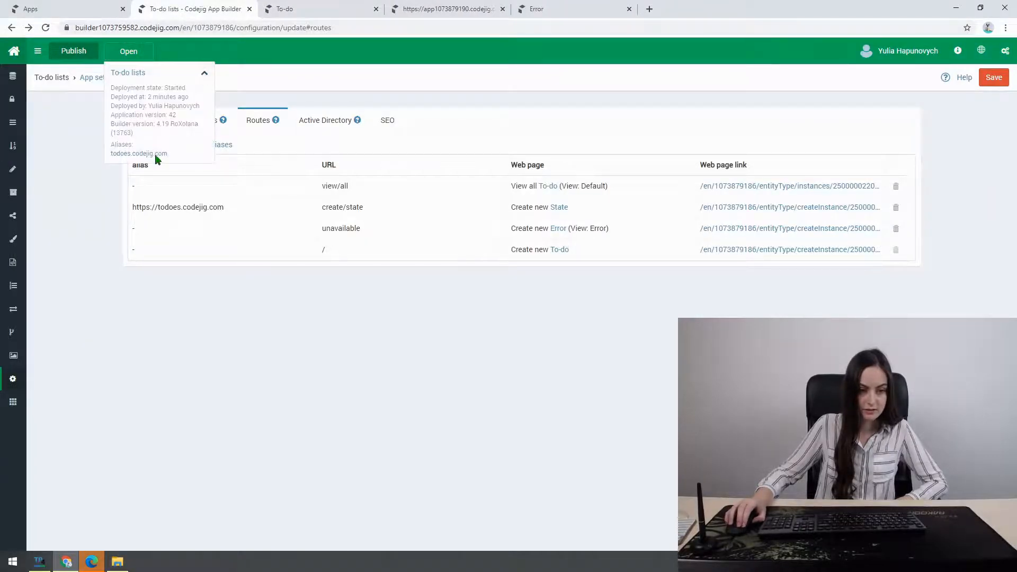
left_click(156, 155)
Load the To-do list page on todoes.codejig.com by adding "view/all" after /en/ in the web address
left_click(194, 32)
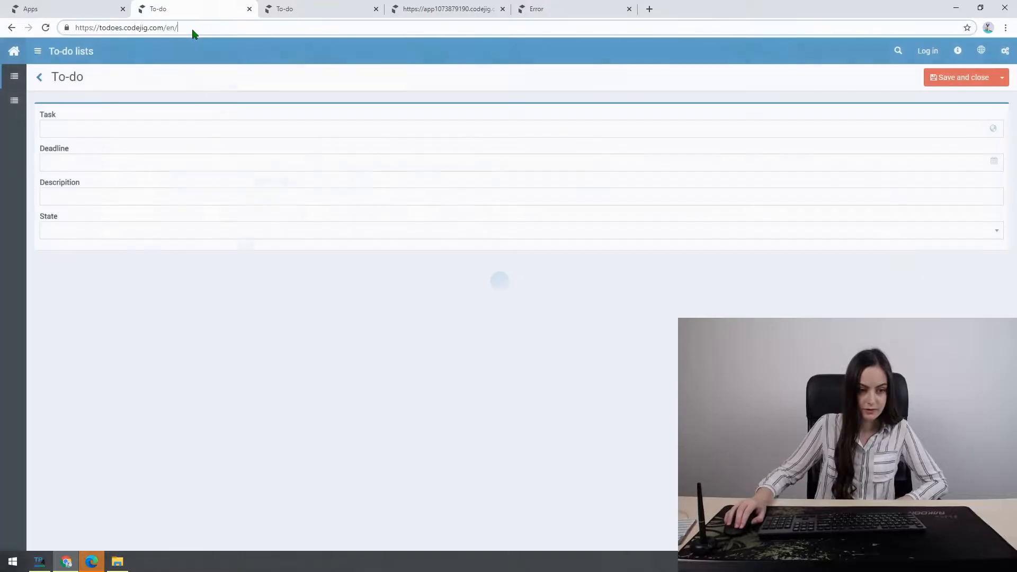
type("view")
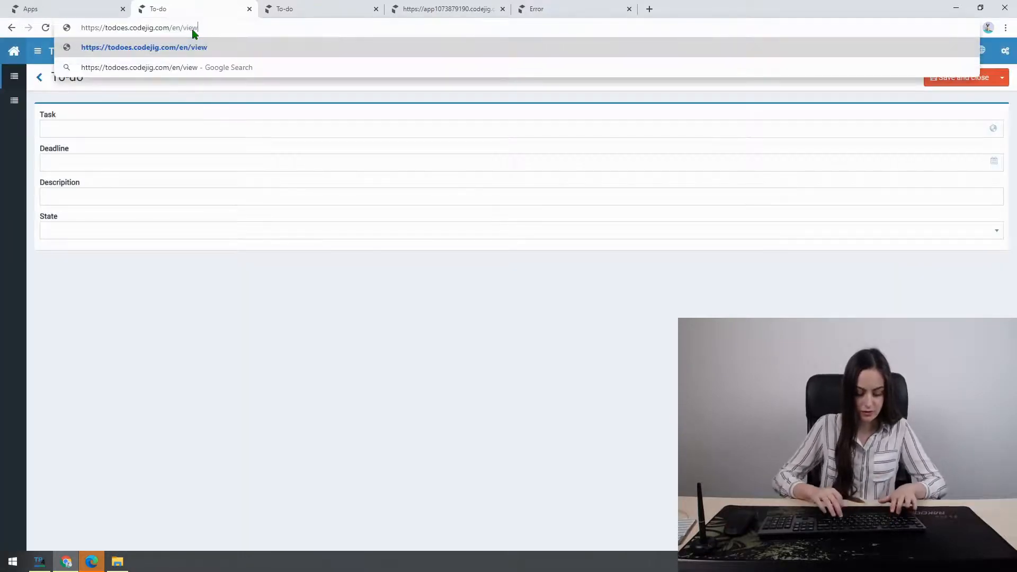
type("/all")
key("Return")
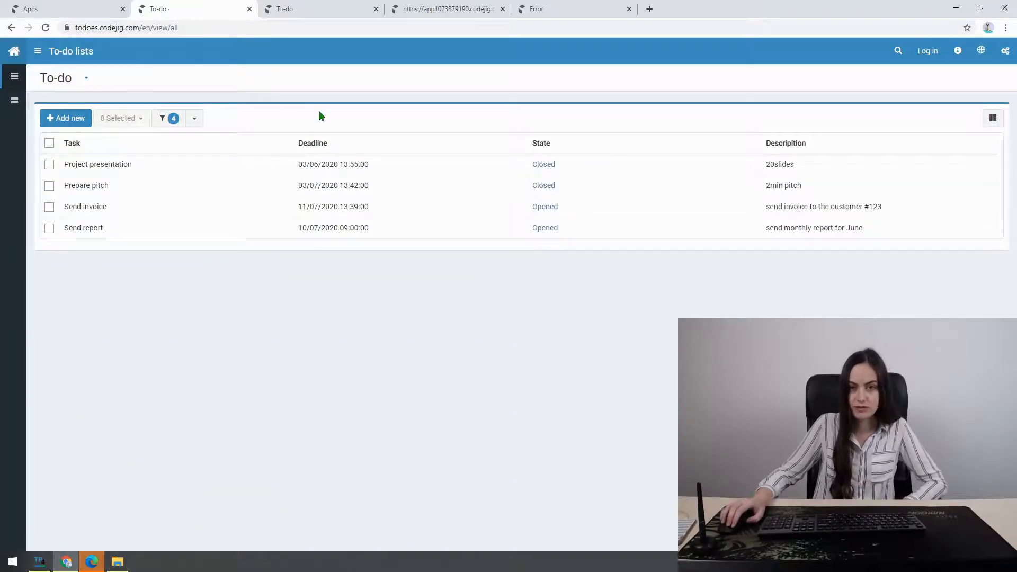
Go back to the builder's Routes settings and start a new route with the Open in edit mode action
left_click(13, 28)
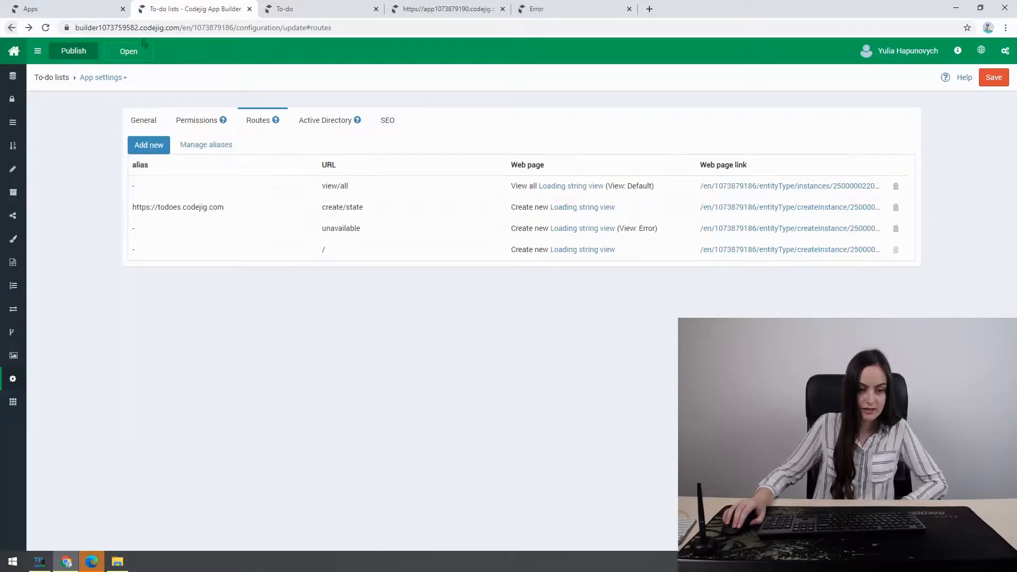
left_click(158, 146)
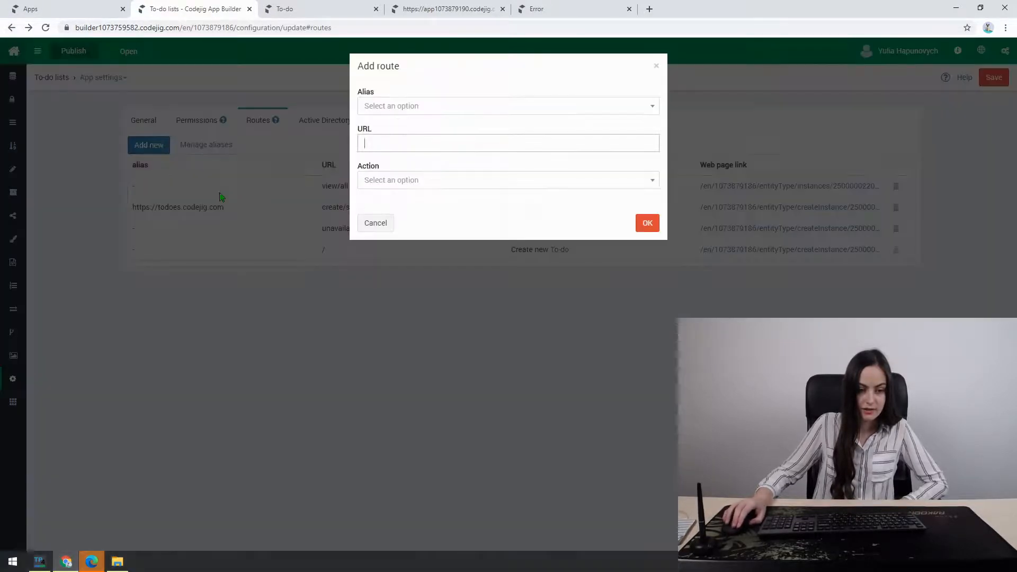
left_click(397, 179)
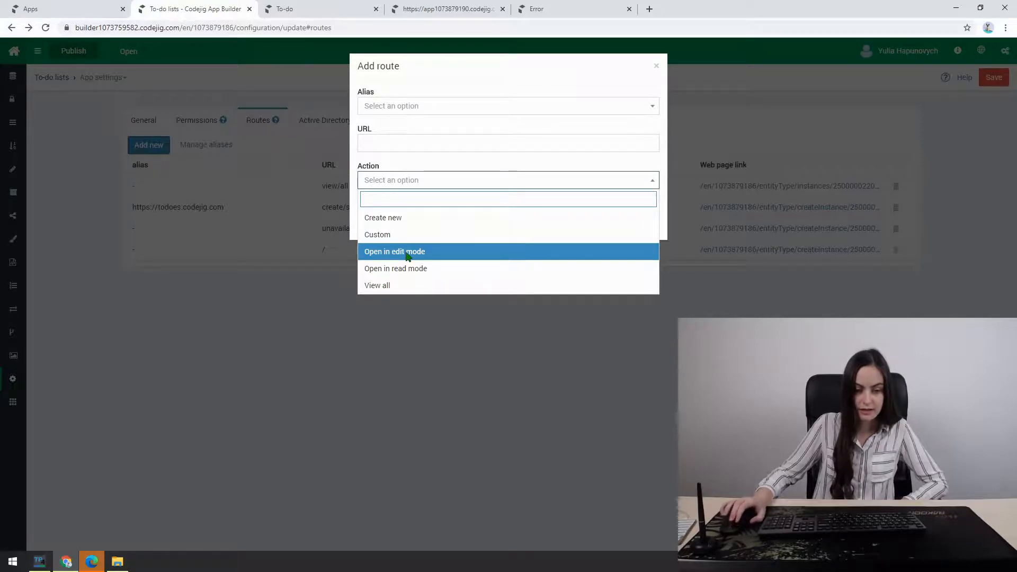
left_click(408, 252)
Try to choose a To-do instance for the new route
left_click(390, 218)
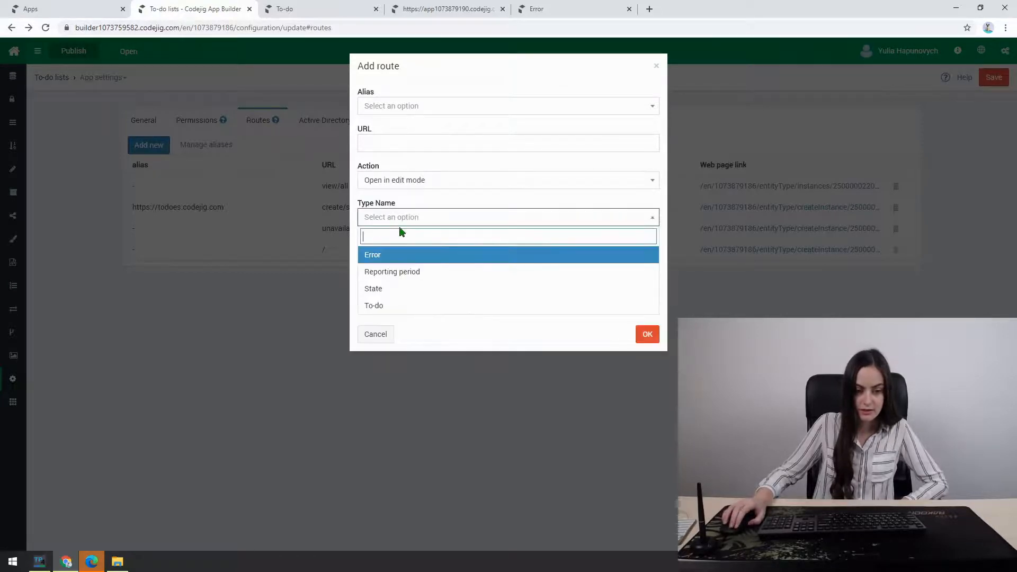
left_click(385, 313)
left_click(417, 256)
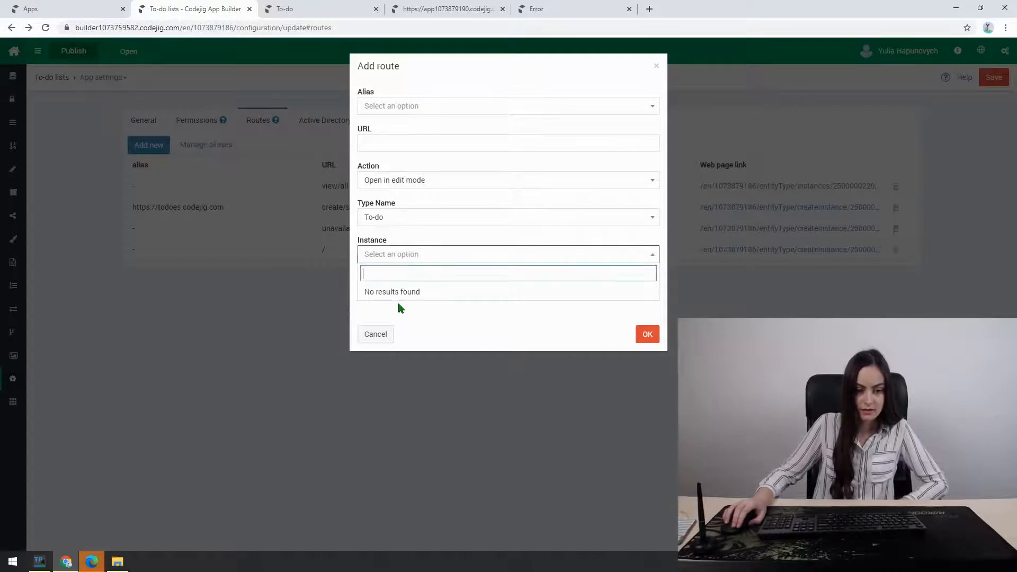
Set the new route's type to State and its instance to Closed, leaving the view unselected
left_click(404, 217)
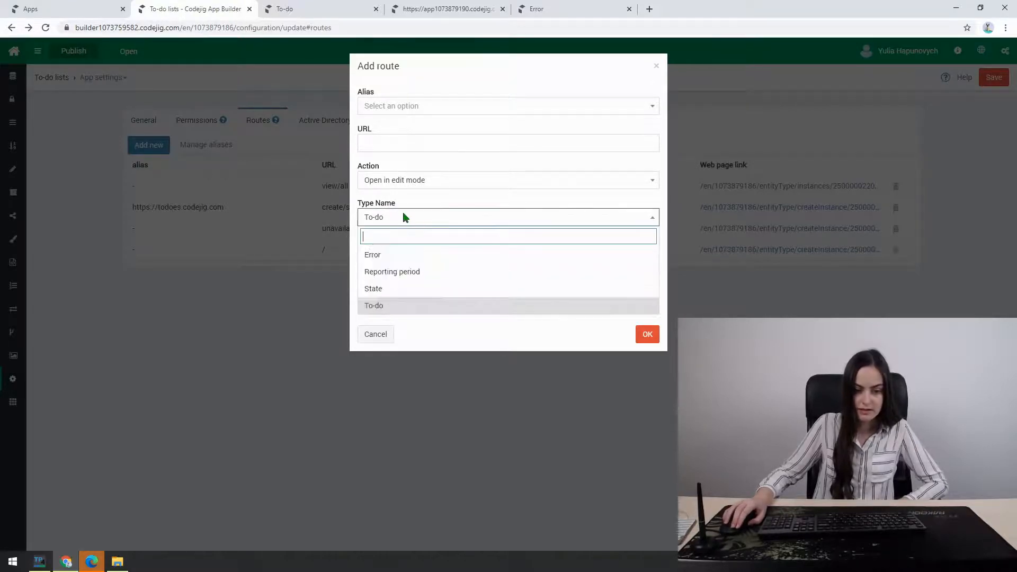
left_click(402, 288)
left_click(401, 261)
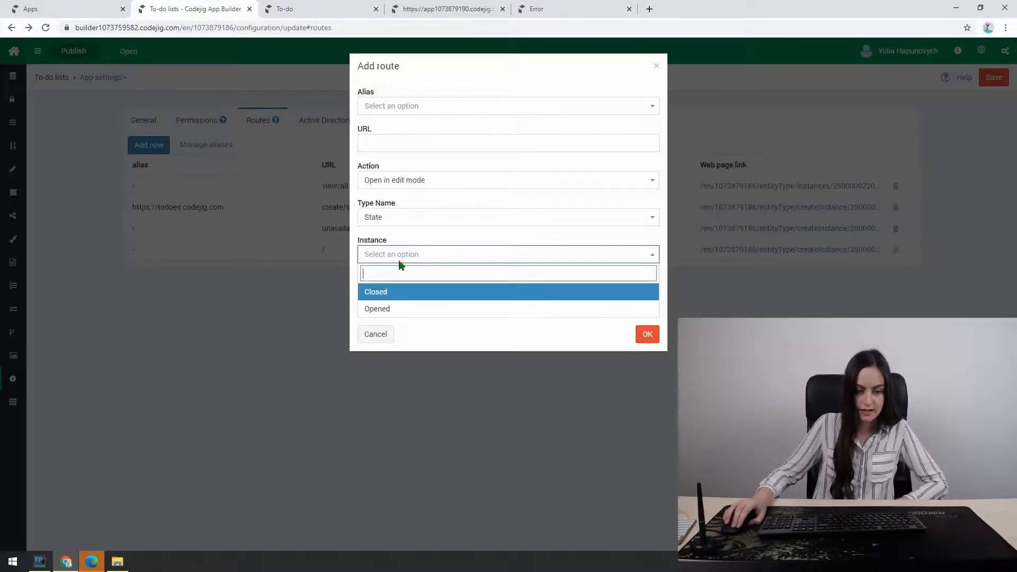
left_click(388, 293)
left_click(388, 291)
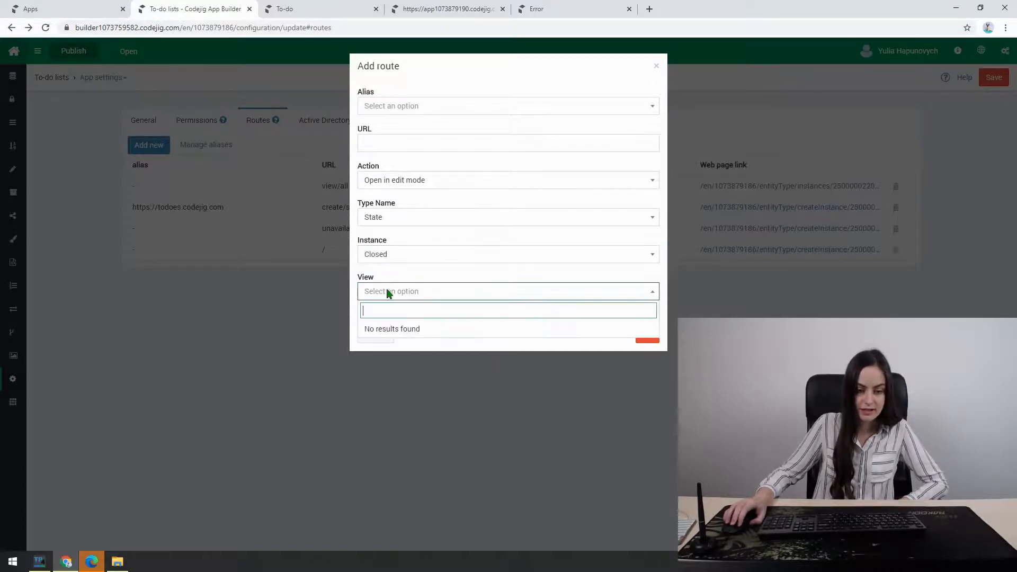
left_click(432, 268)
left_click(387, 148)
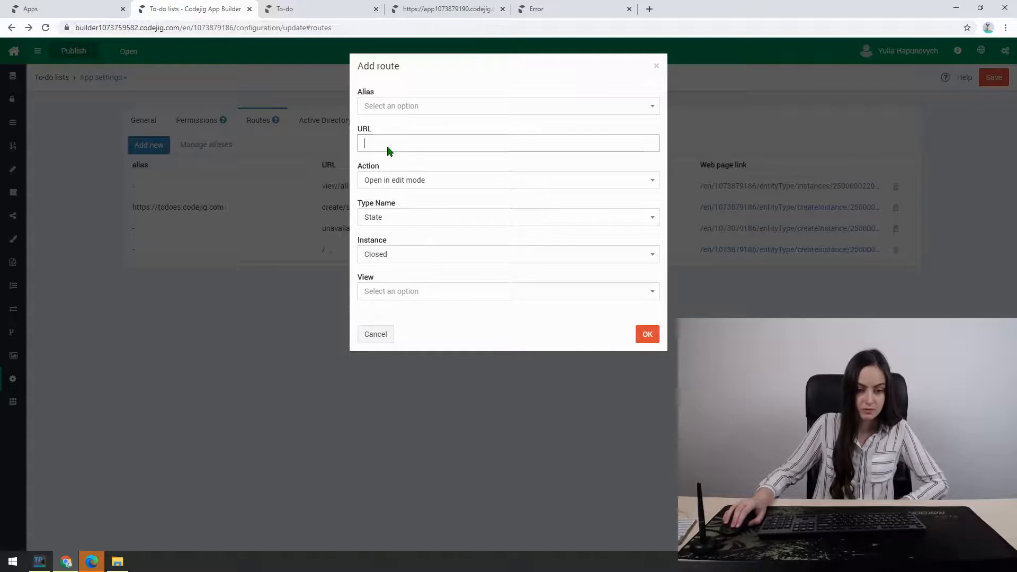
type("edit/")
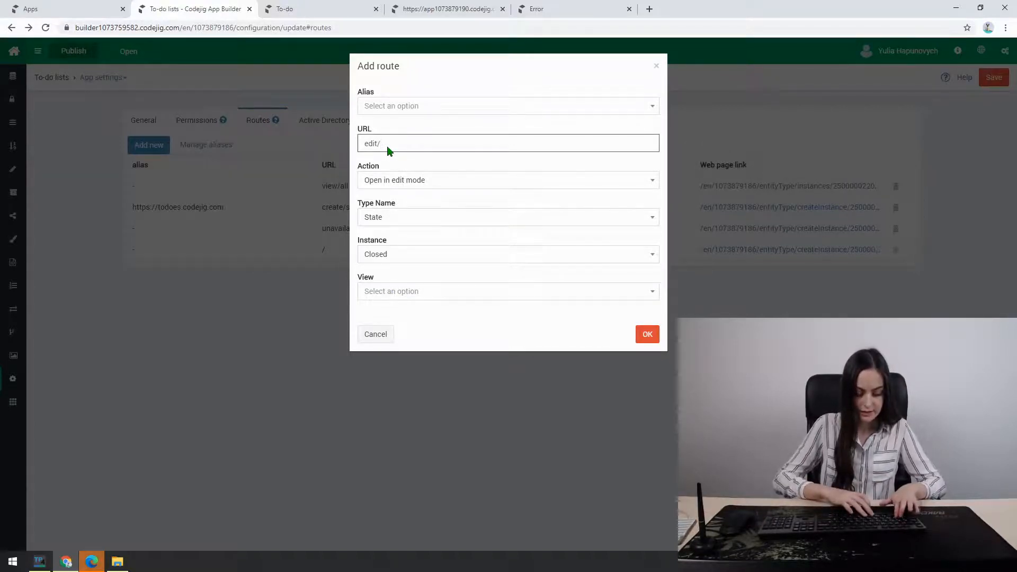
type("state")
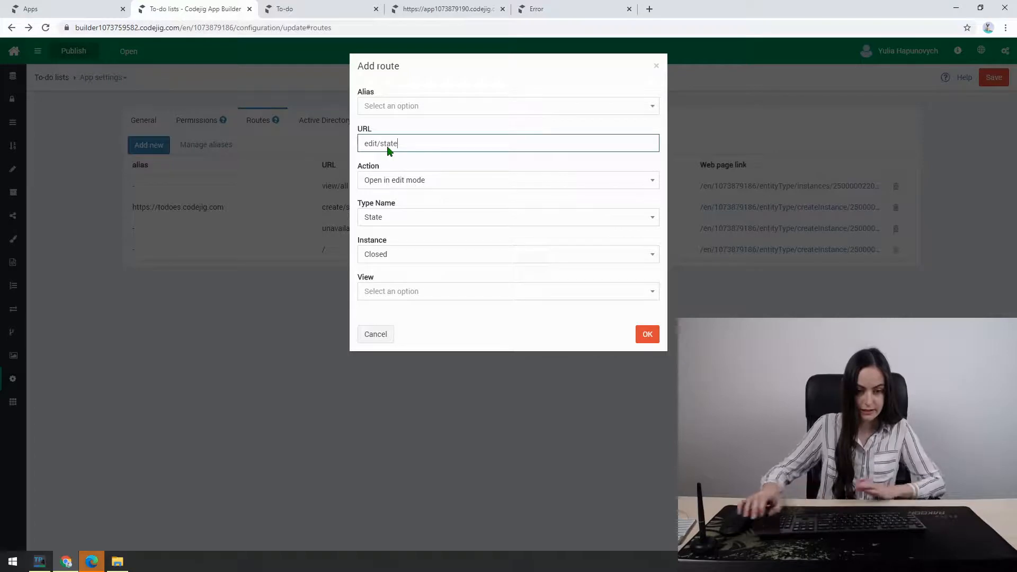
left_click(411, 106)
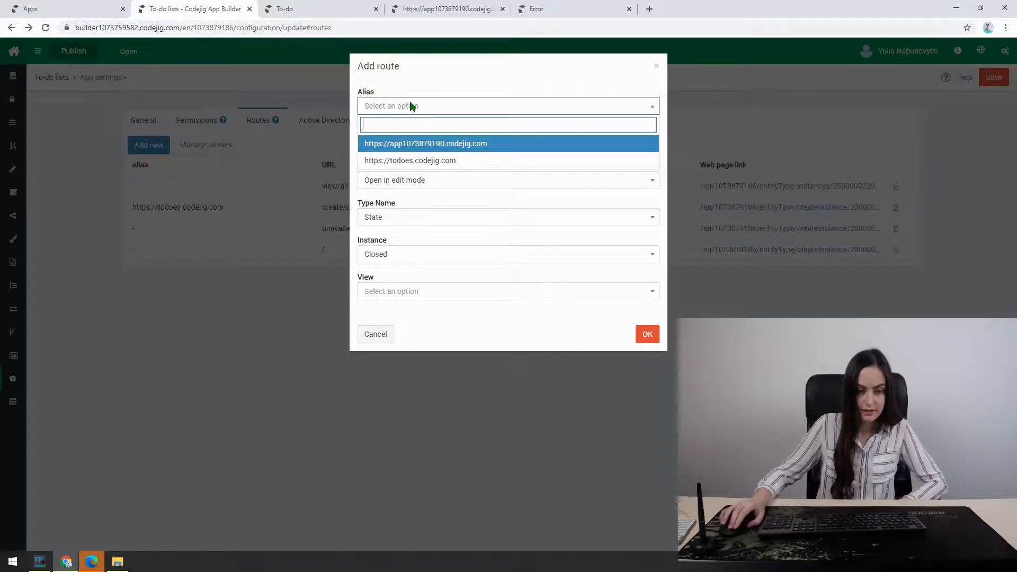
left_click(425, 143)
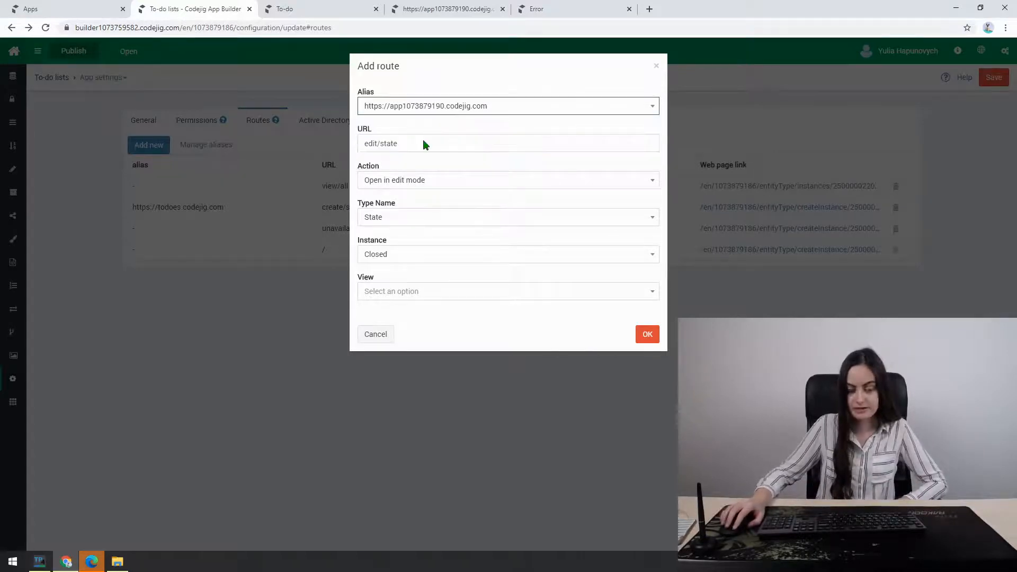
left_click(649, 340)
left_click(994, 78)
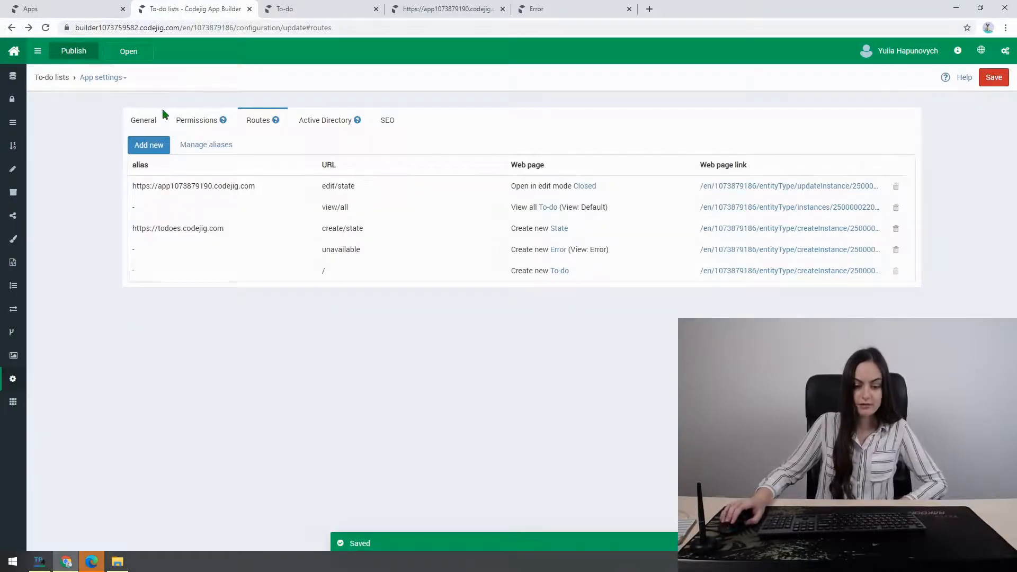
Publish the app with the new route and open the published To-do lists app
left_click(80, 56)
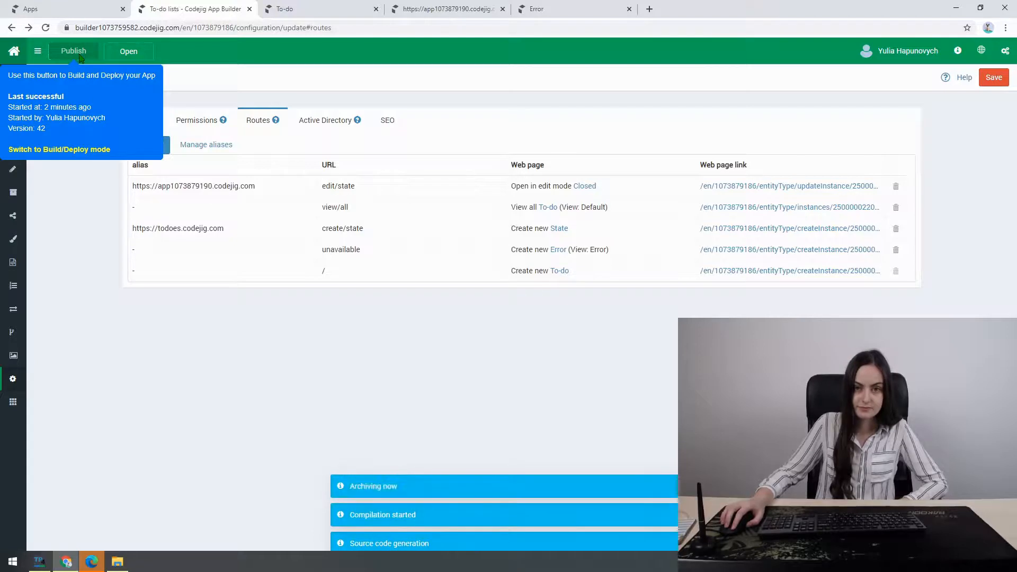
left_click(135, 54)
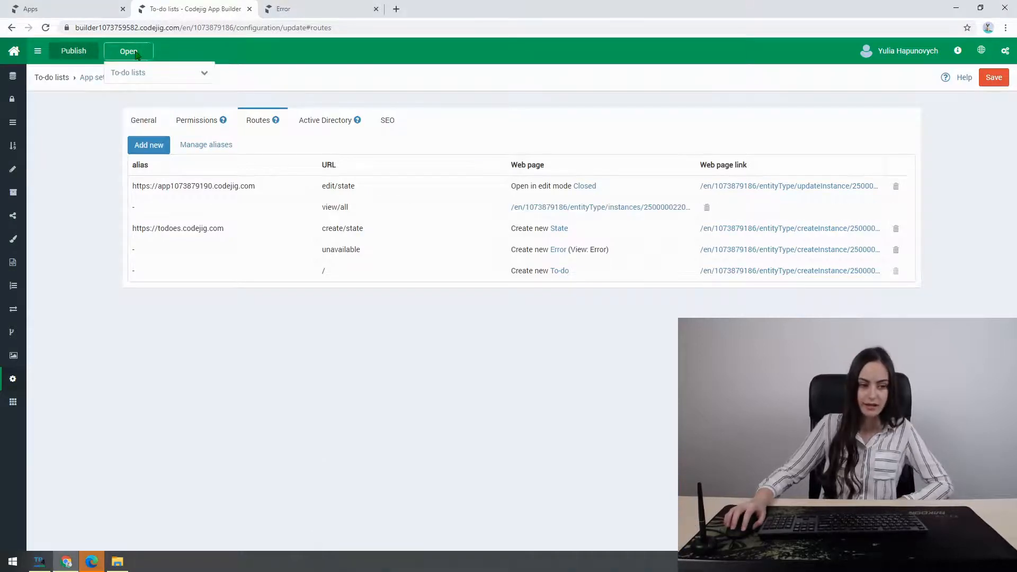
left_click(148, 73)
Load the Closed state in edit mode by adding "edit/state" after /en/ in the web address
left_click(197, 30)
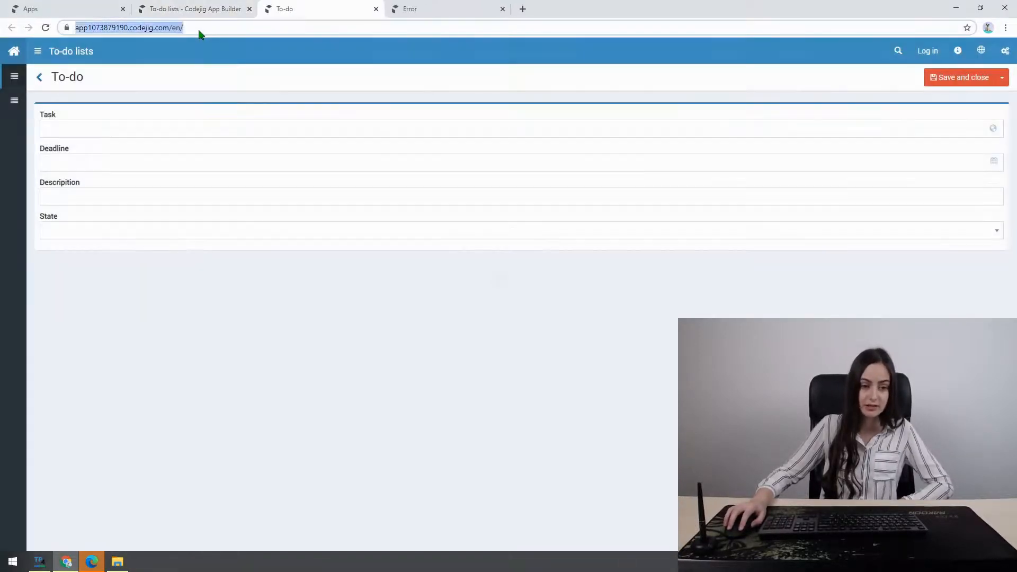
left_click(217, 31)
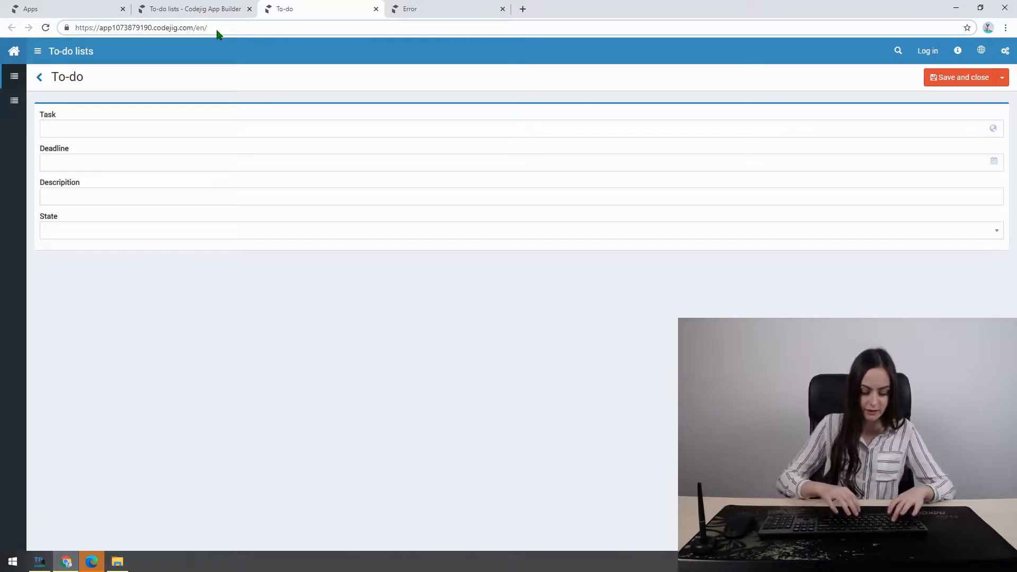
type("edit")
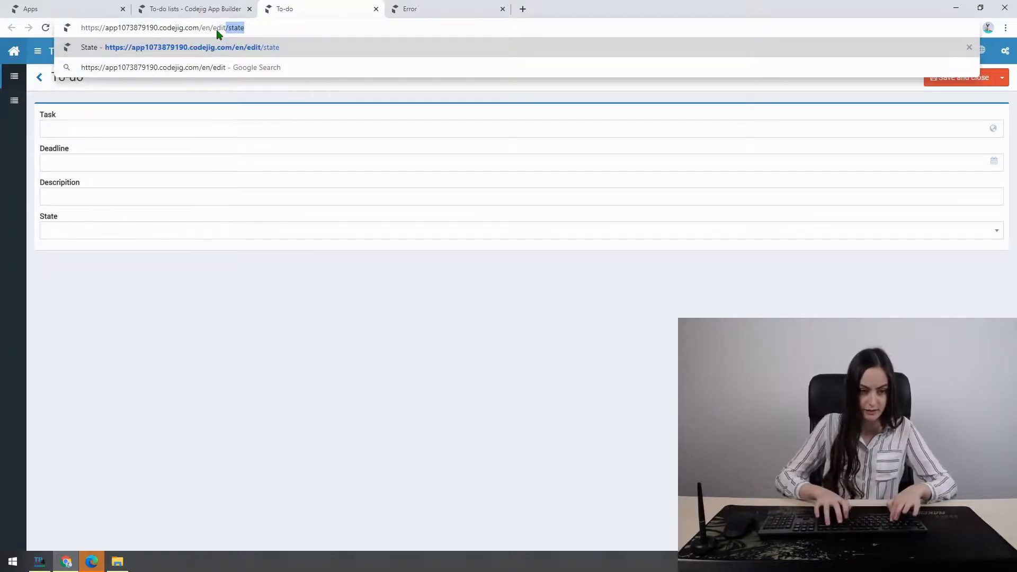
left_click(256, 49)
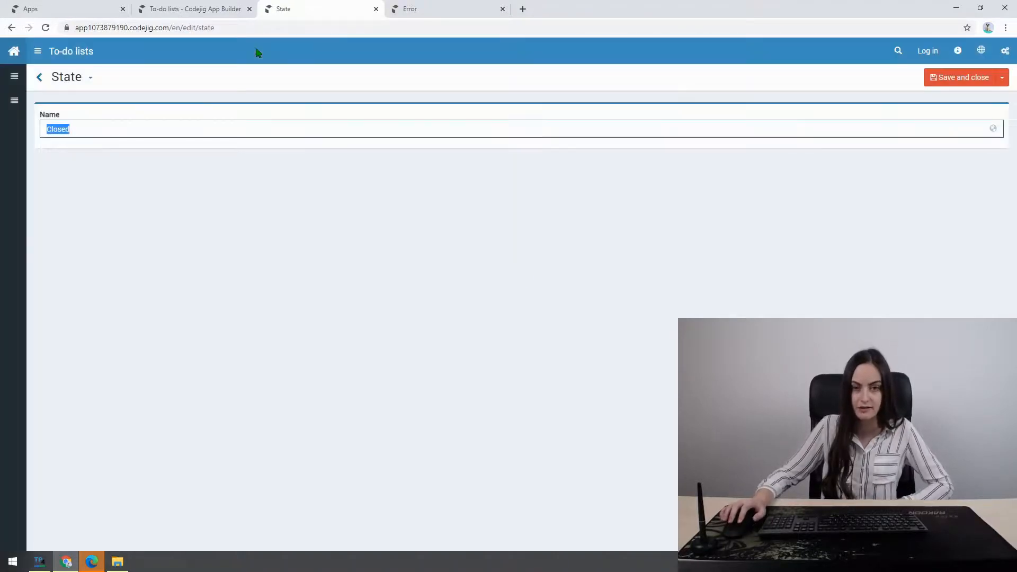
left_click(147, 238)
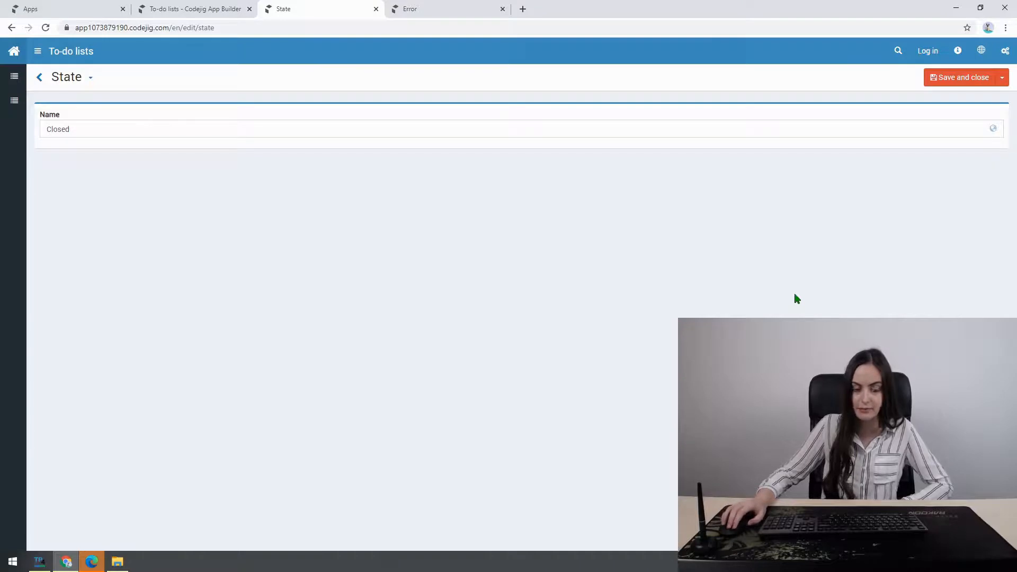
Return to the builder, open the To-do data type's web page view and add a button below the State field
left_click(232, 10)
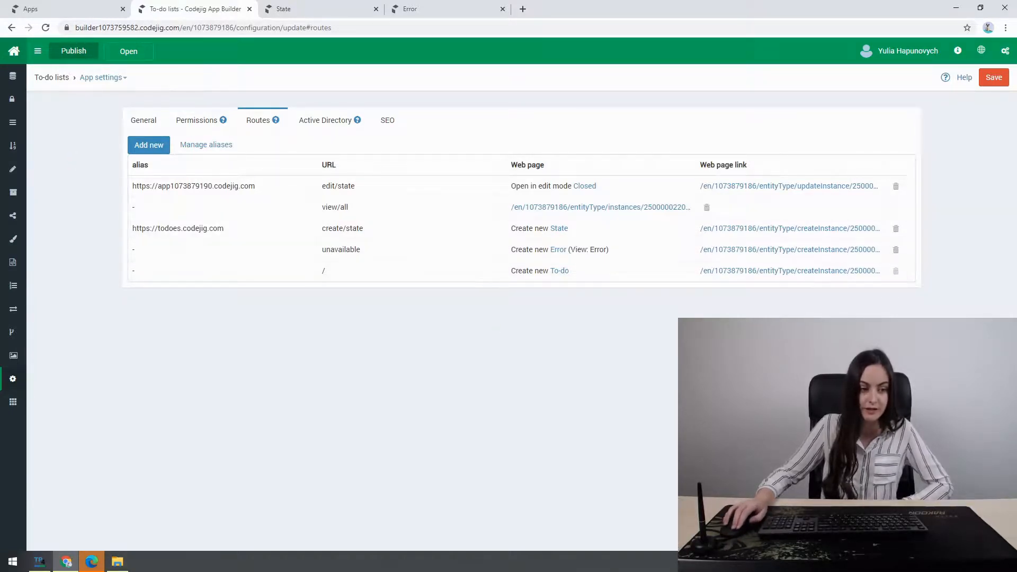
left_click(21, 78)
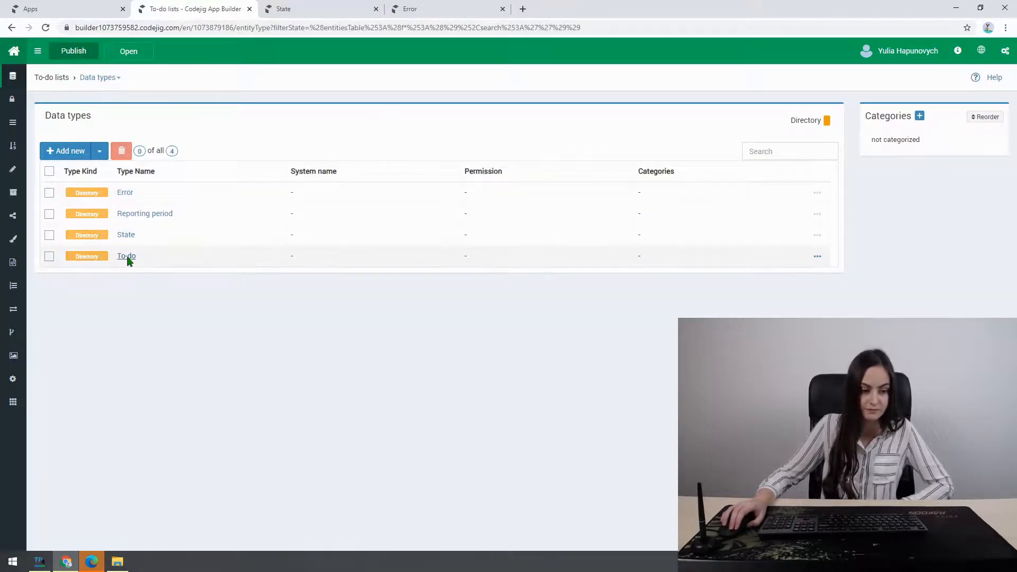
left_click(126, 257)
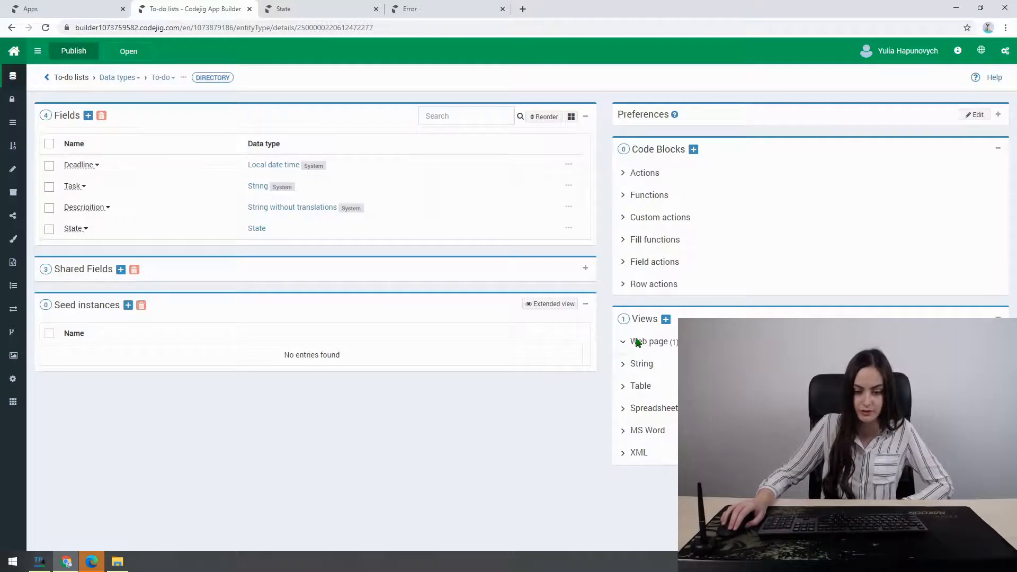
left_click(643, 365)
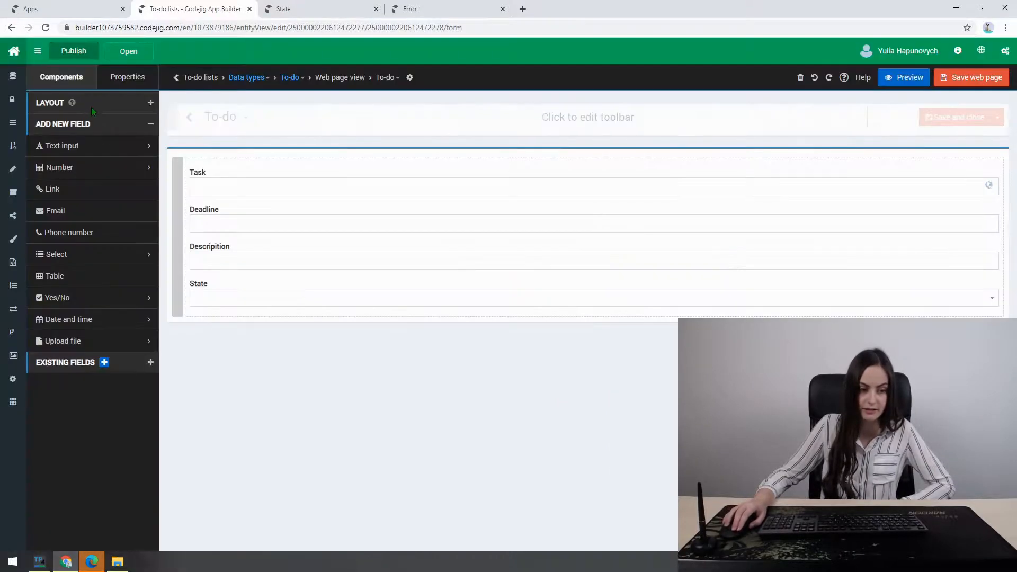
left_click(91, 107)
left_click_drag(55, 125, 263, 336)
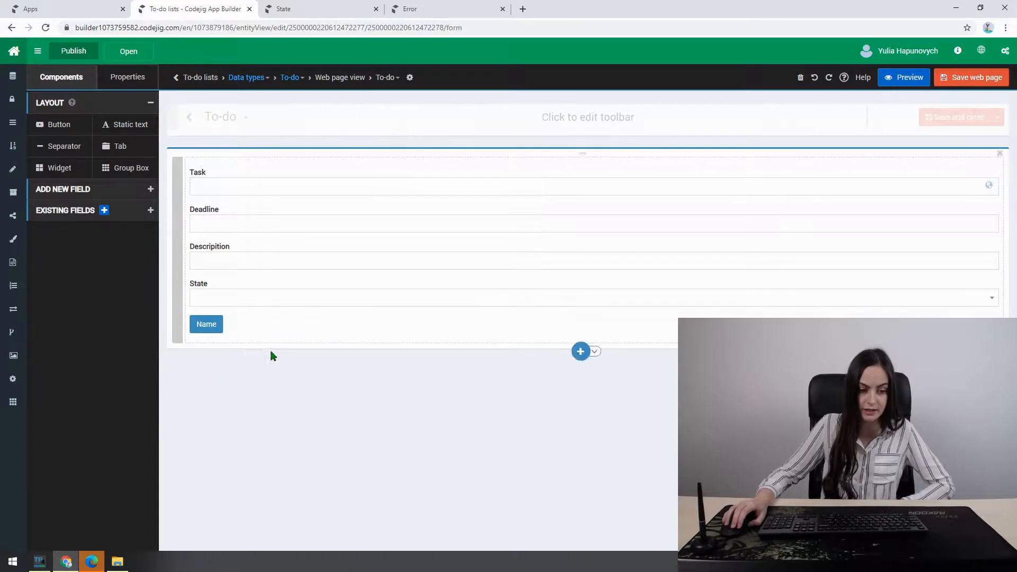
Set the new button's title to "view all"
left_click(205, 325)
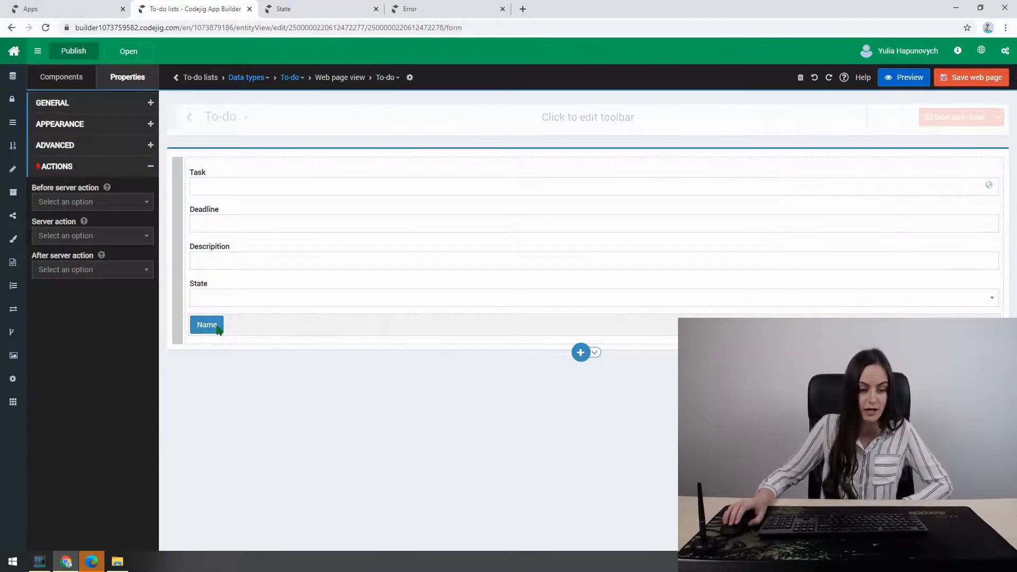
left_click(78, 105)
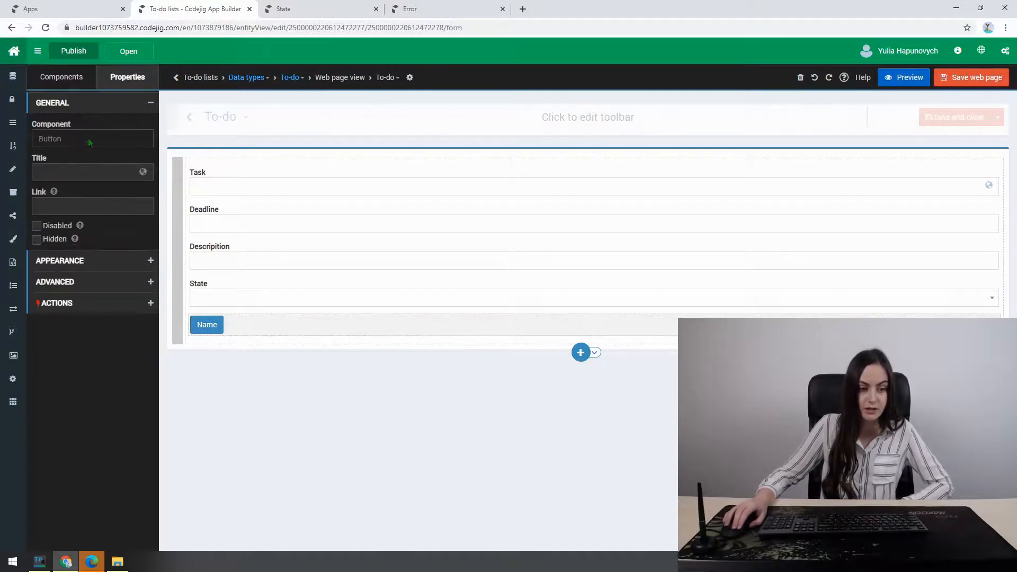
left_click(80, 170)
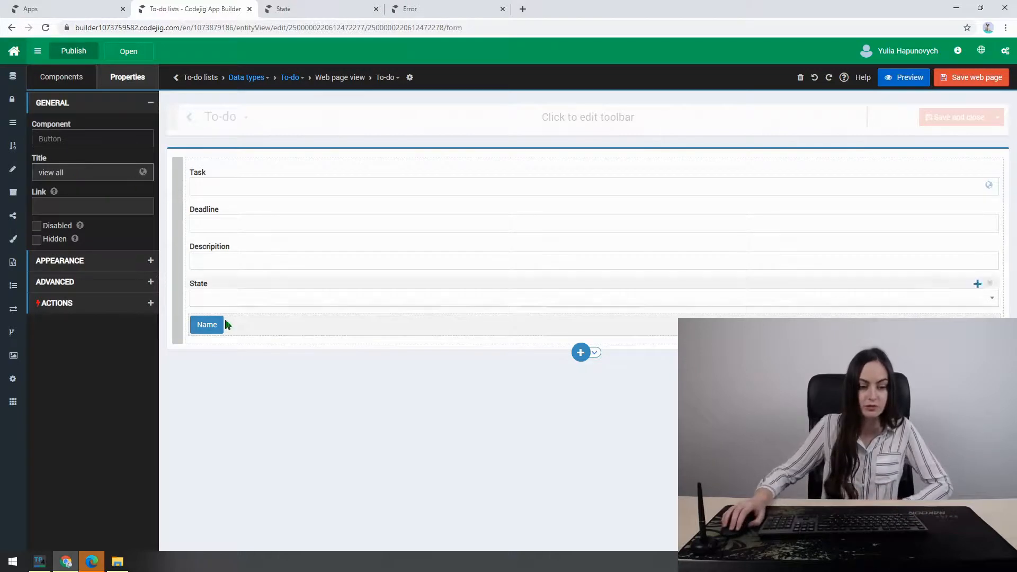
left_click(265, 387)
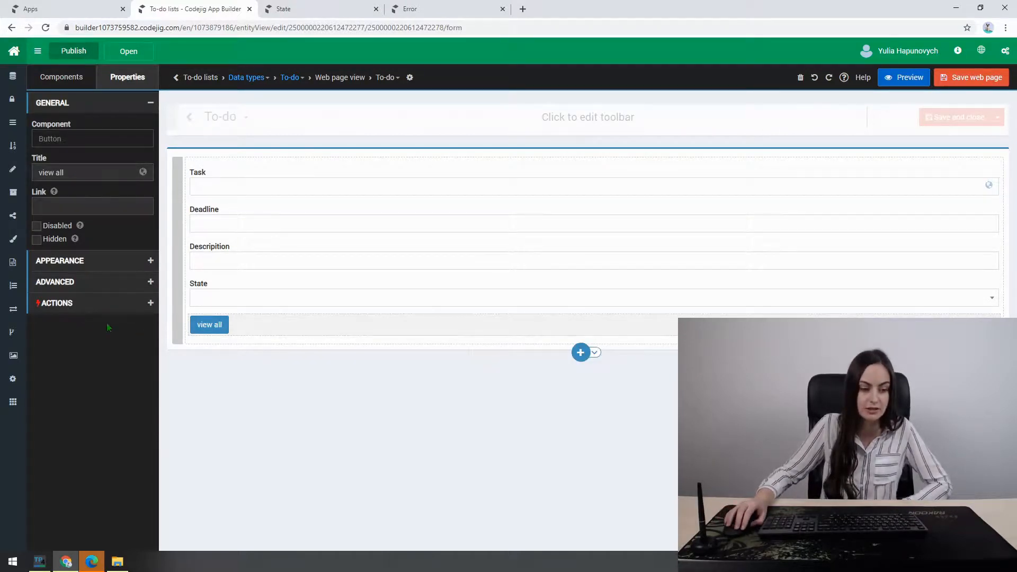
Create a new before-server action named "view all" for the button and open its block editor
left_click(86, 301)
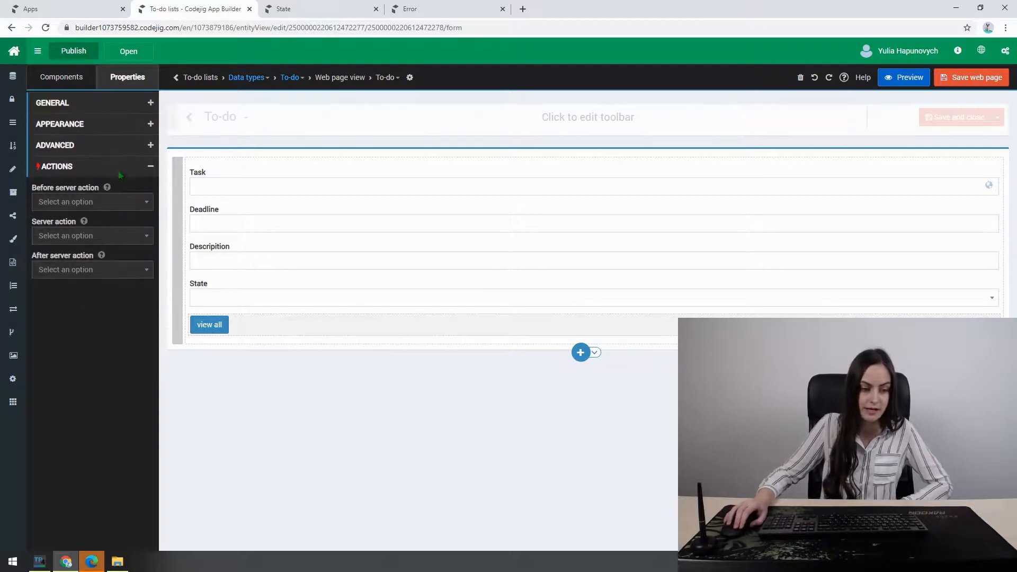
left_click(94, 202)
left_click(62, 240)
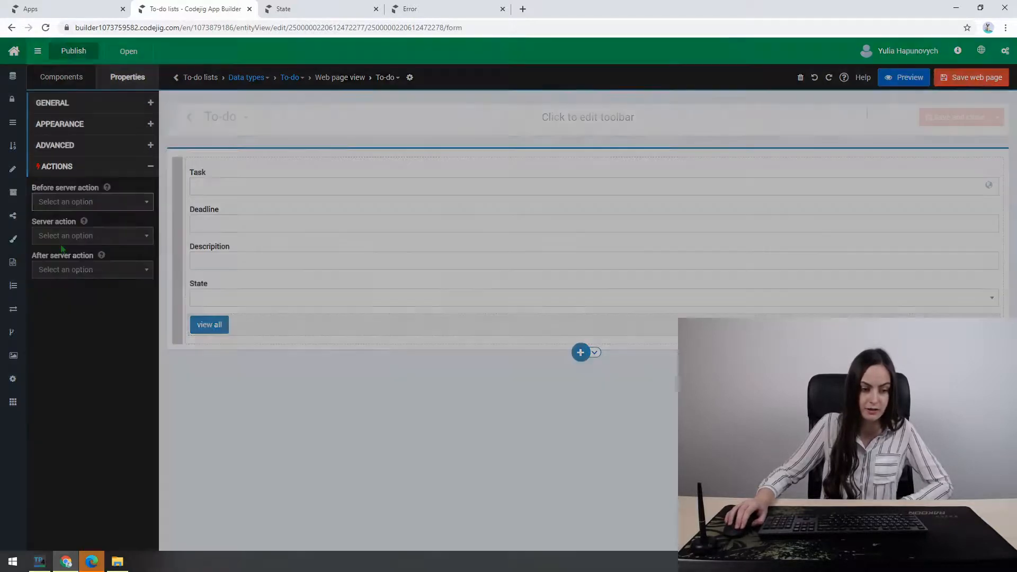
type("view all")
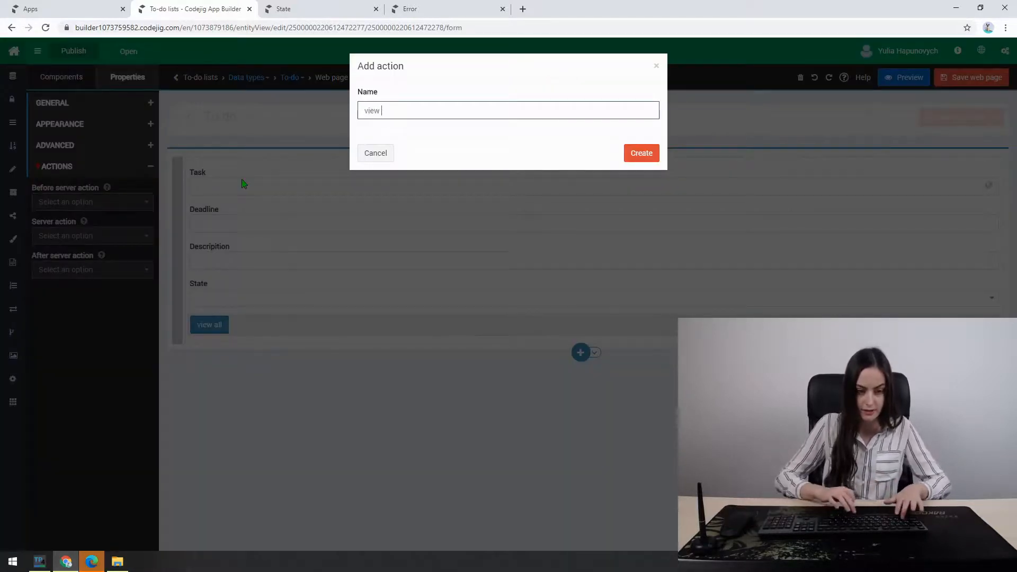
left_click(657, 157)
left_click(595, 114)
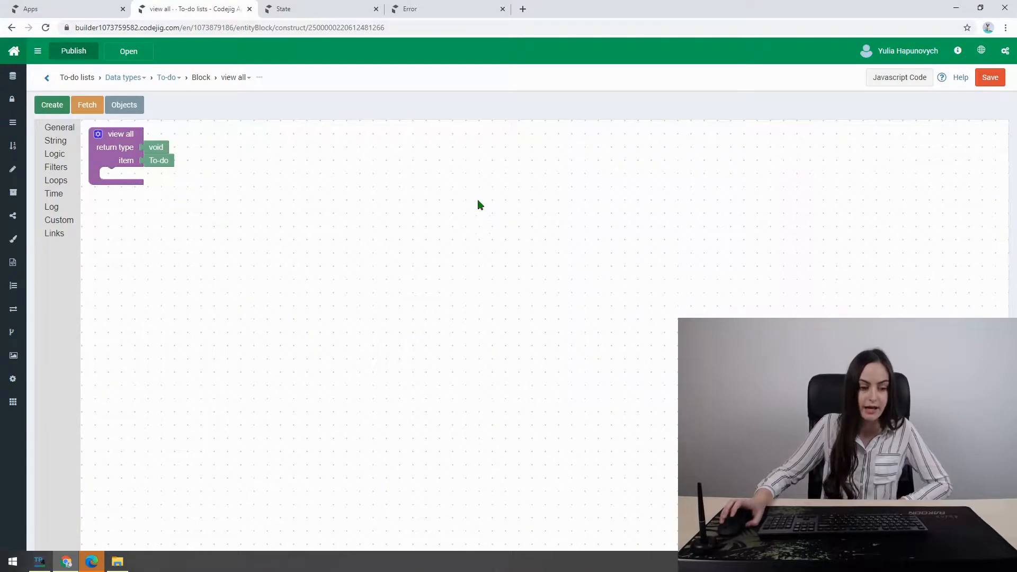
Place an "open link in" block inside the view all action, keeping a new browser tab as the target
left_click(55, 233)
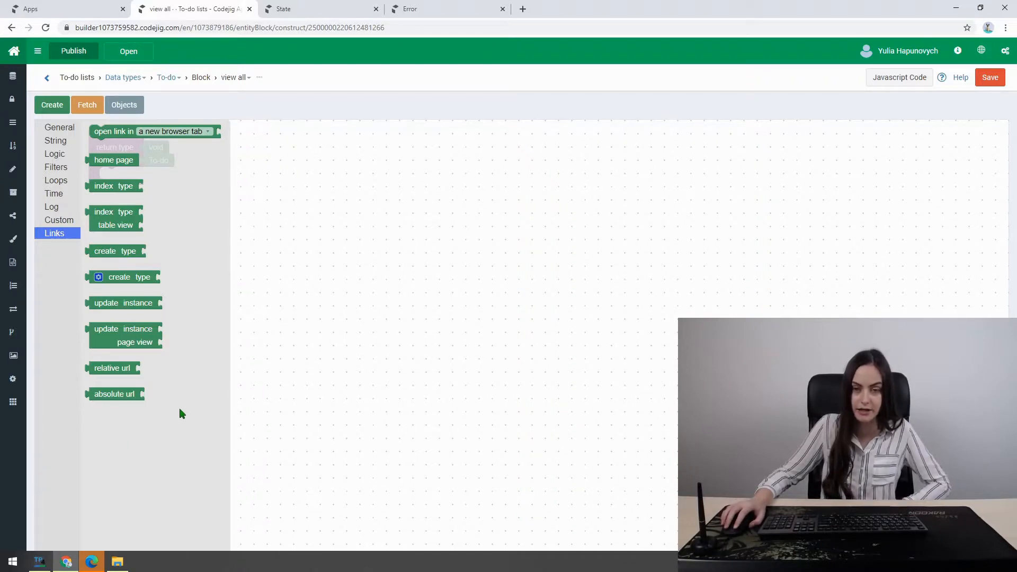
left_click_drag(104, 135, 122, 186)
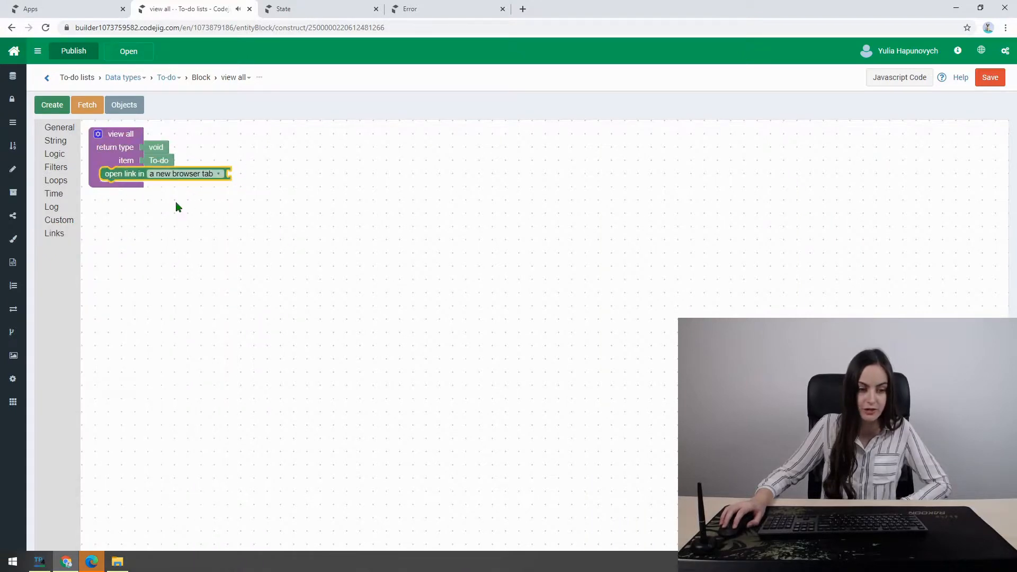
left_click(183, 176)
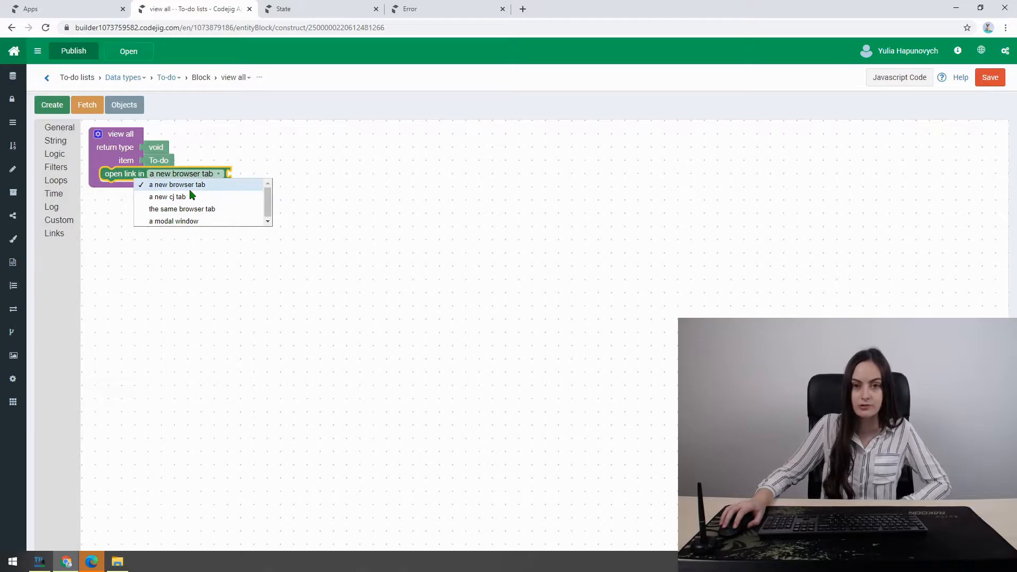
left_click(297, 142)
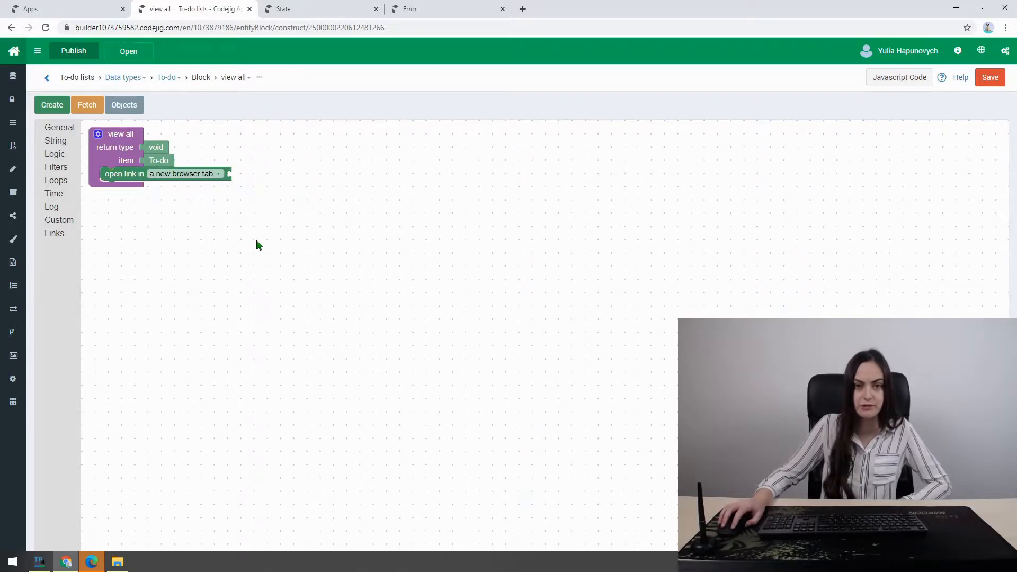
Attach a relative url block to the open link block and give it a text block containing "view/all"
left_click(55, 234)
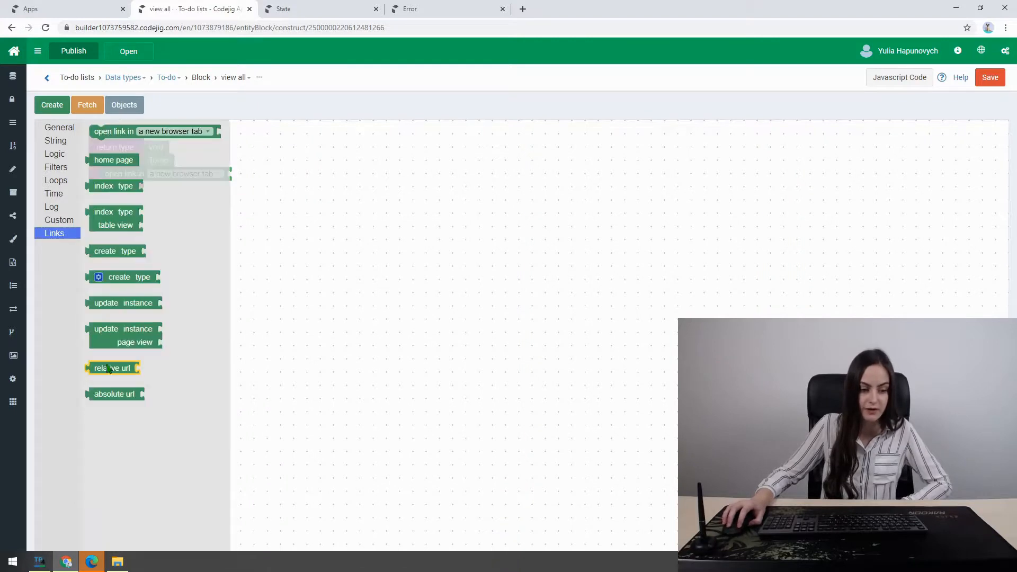
left_click_drag(108, 369, 240, 176)
left_click(67, 141)
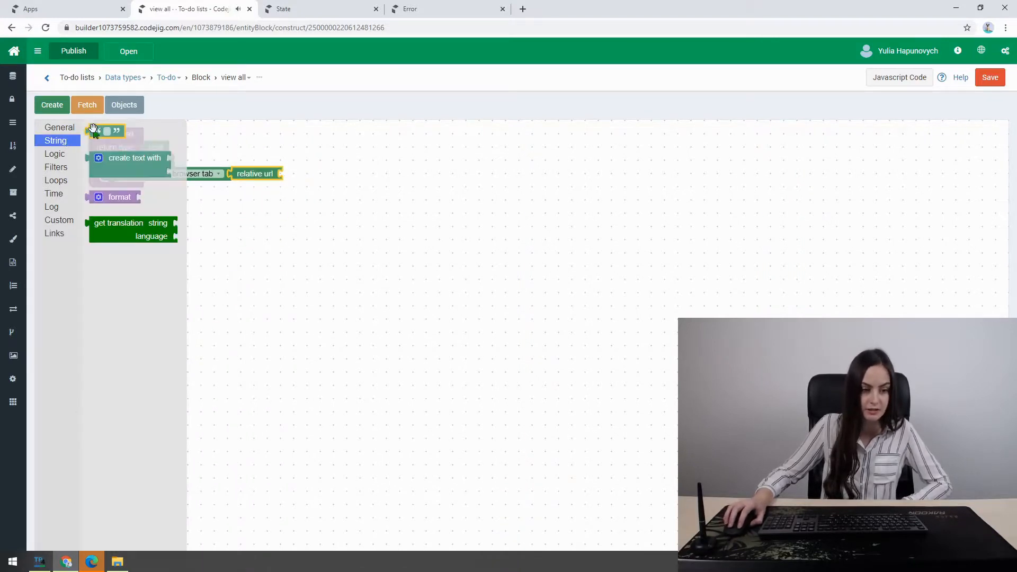
left_click_drag(103, 131, 296, 176)
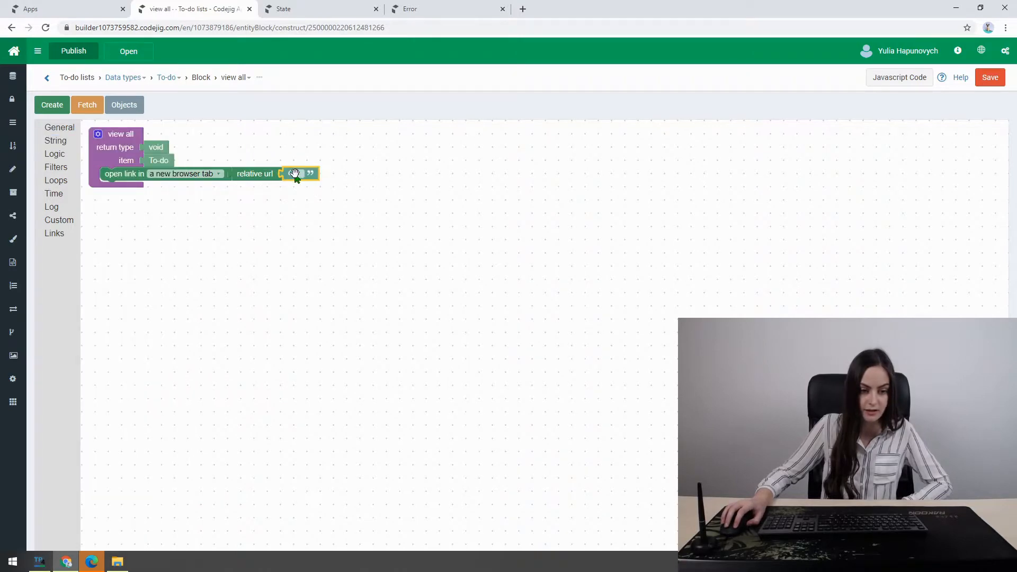
left_click(303, 173)
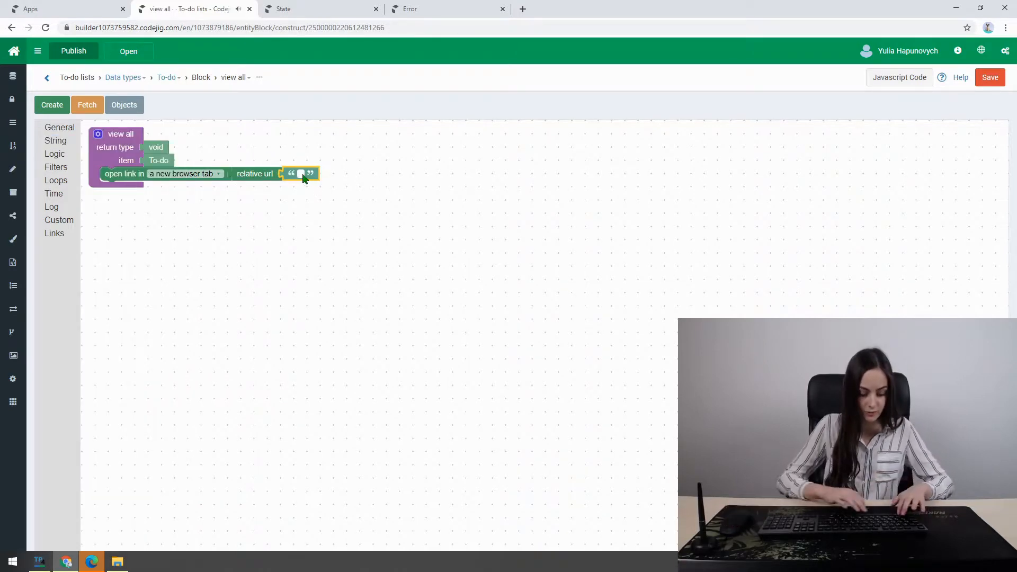
type("view/")
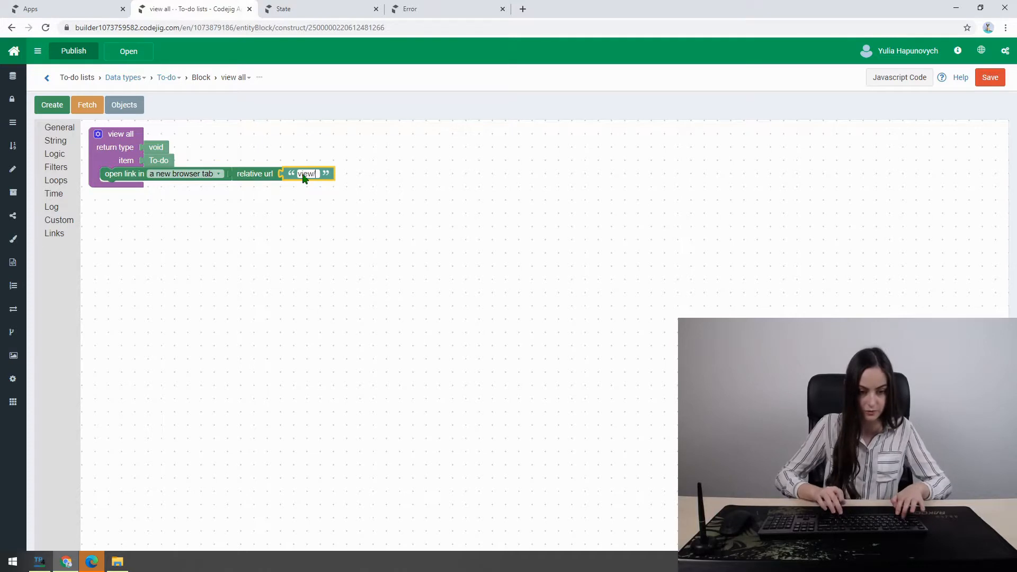
type("all")
left_click(489, 228)
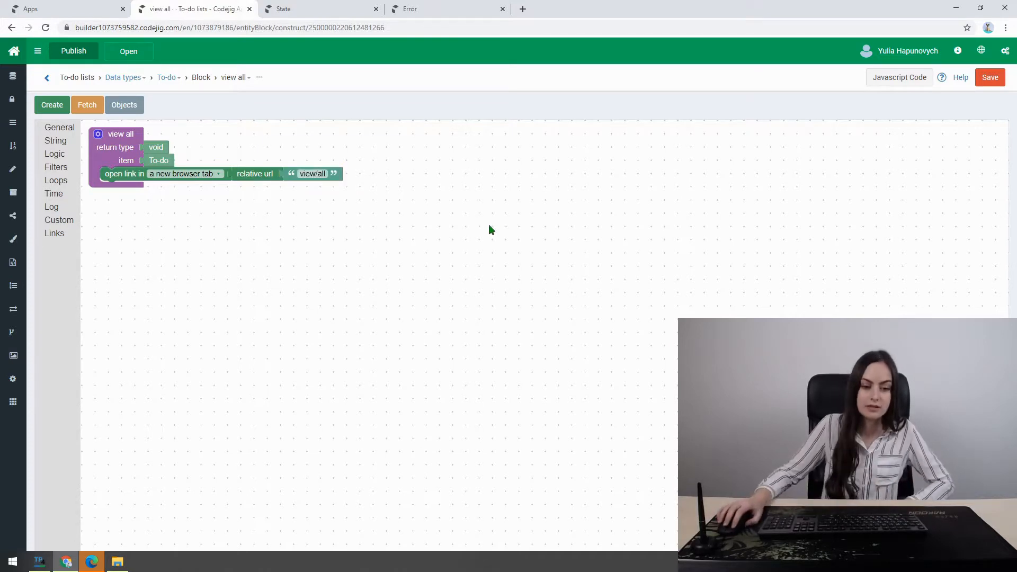
Save and publish the view all action, and test the view all button on the running app's To-do page
left_click(990, 77)
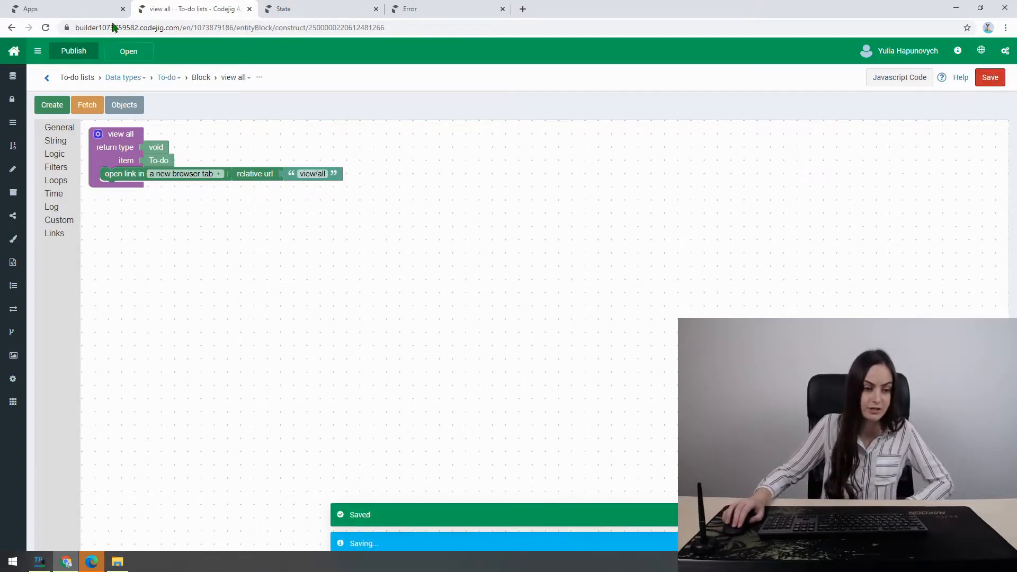
left_click(79, 51)
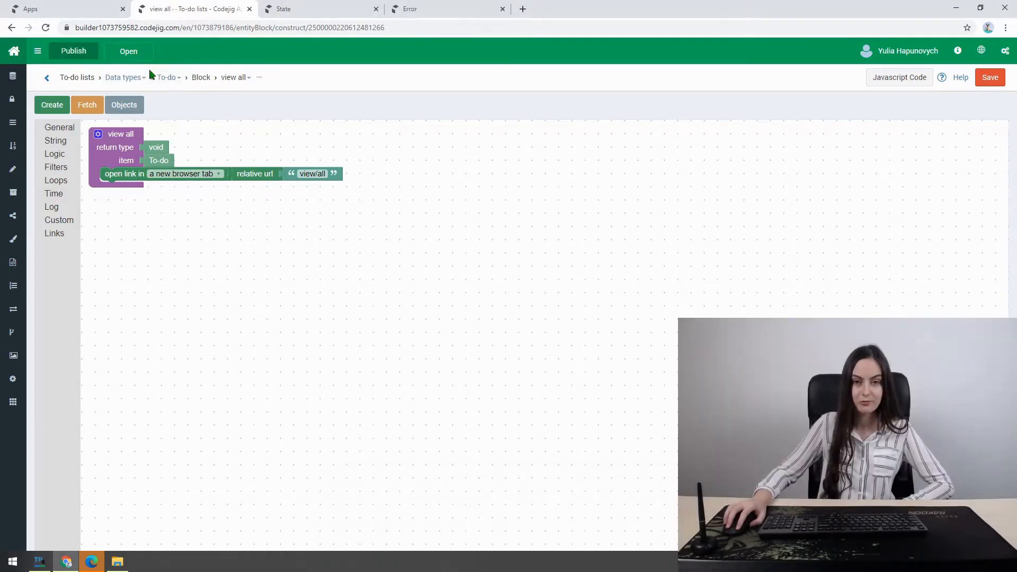
left_click(139, 54)
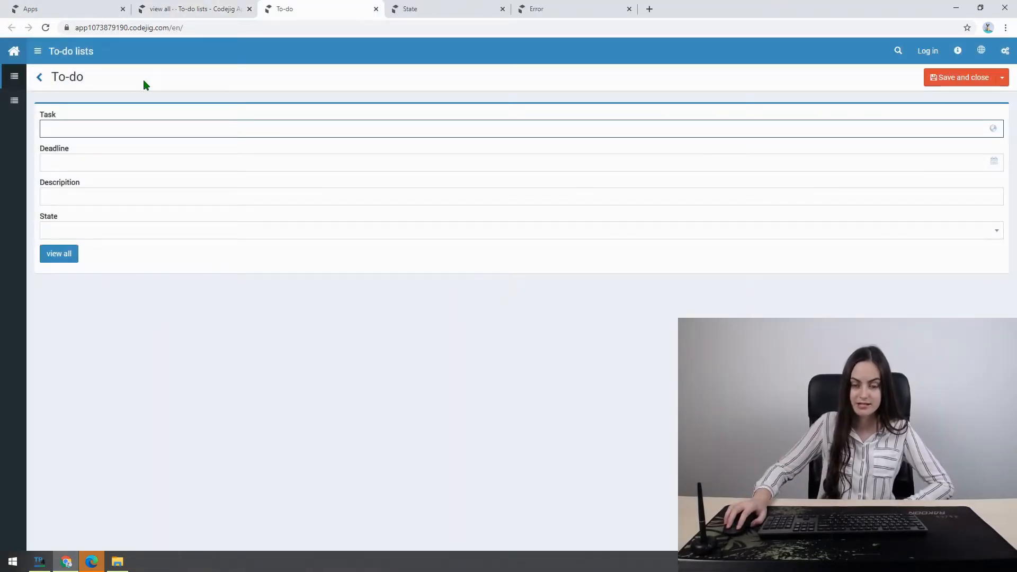
left_click(60, 255)
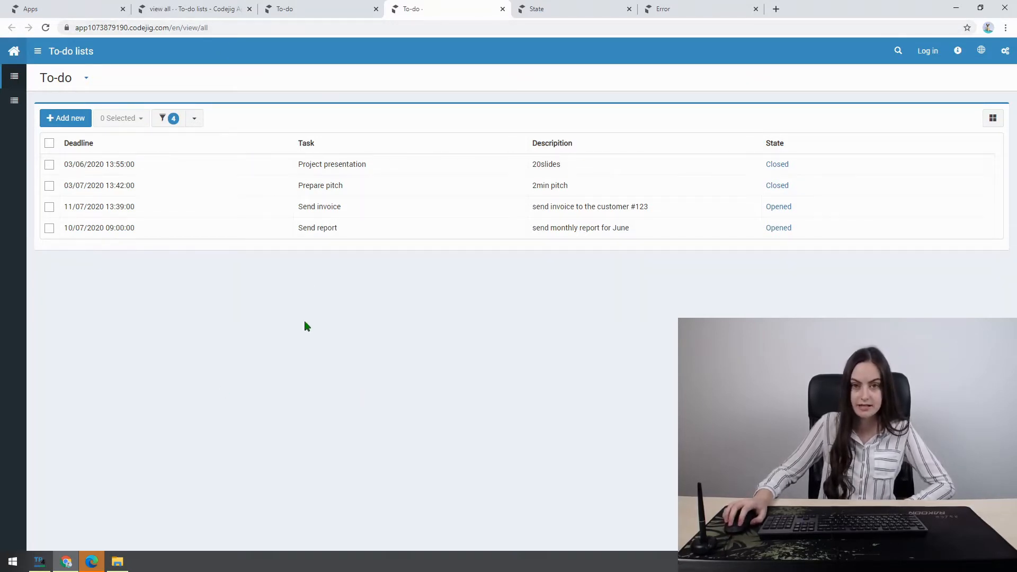
Return to the view all block editor in the builder and review the available link blocks
left_click(357, 10)
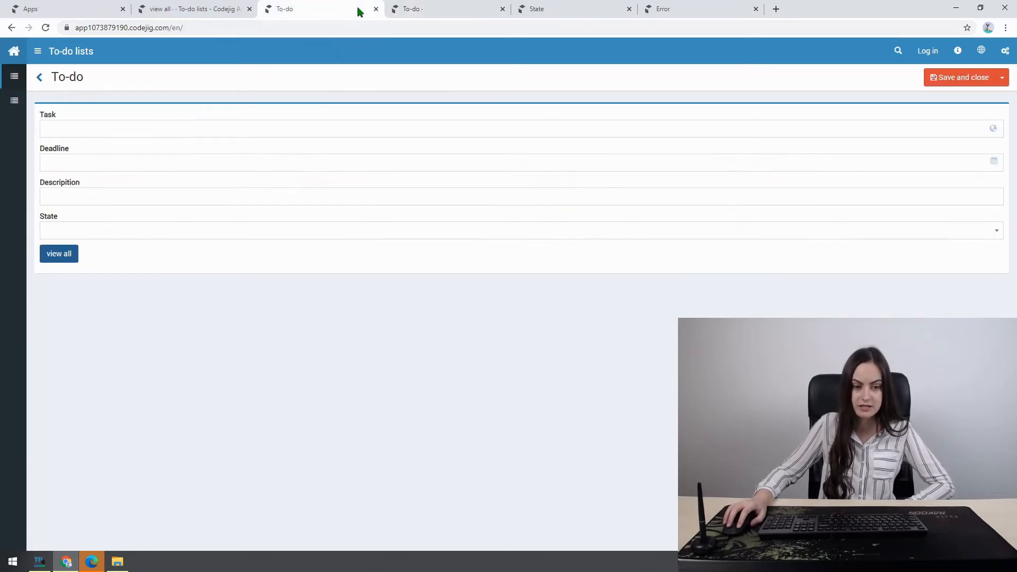
left_click(235, 9)
left_click(55, 234)
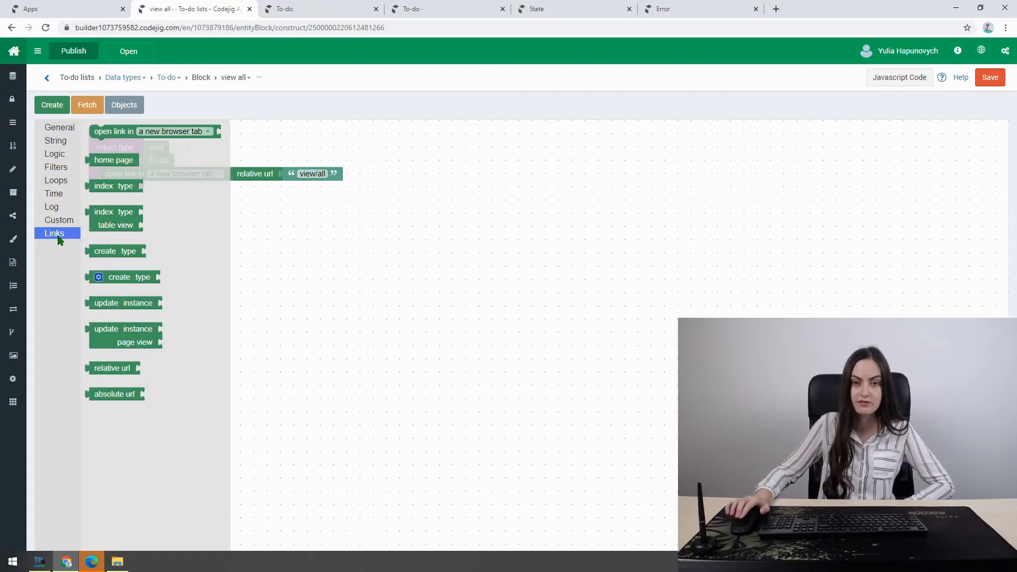
left_click(384, 267)
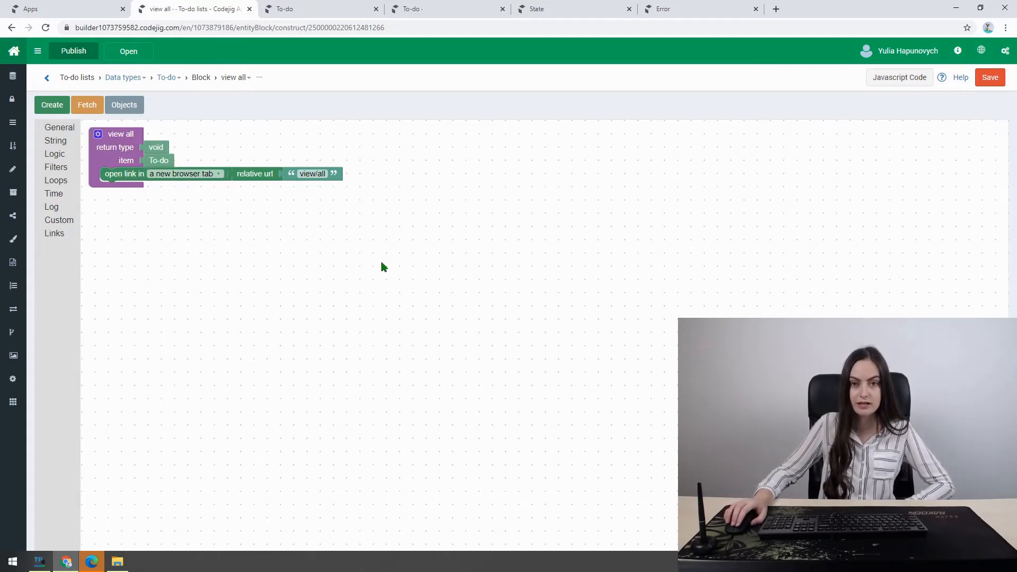